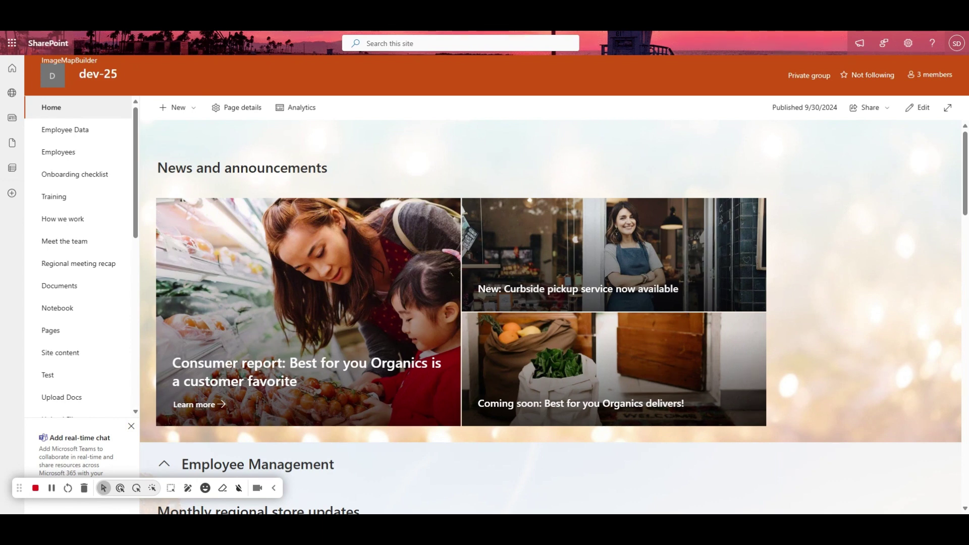
Step: Create a blank document library named 'Demo Test Library' on the dev-25 site
click(177, 108)
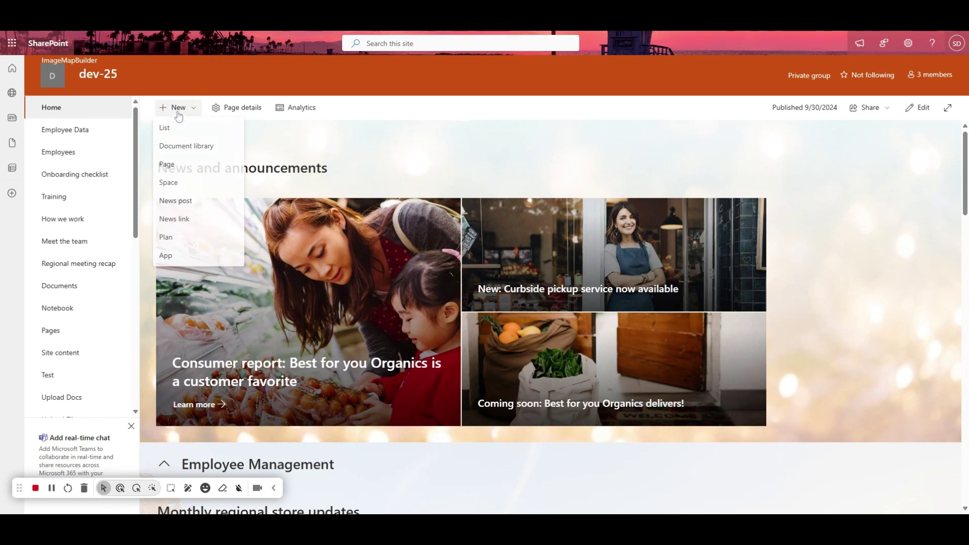
click(176, 148)
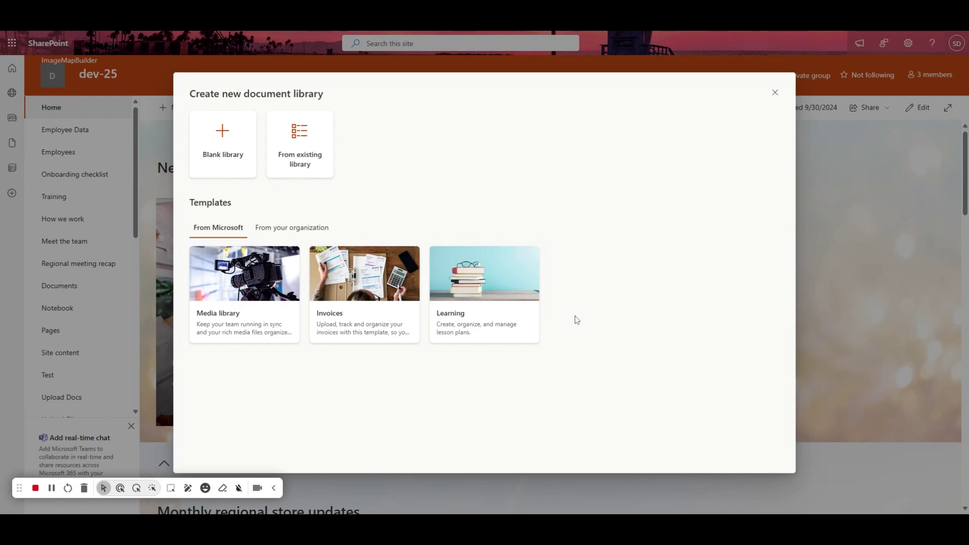
click(221, 151)
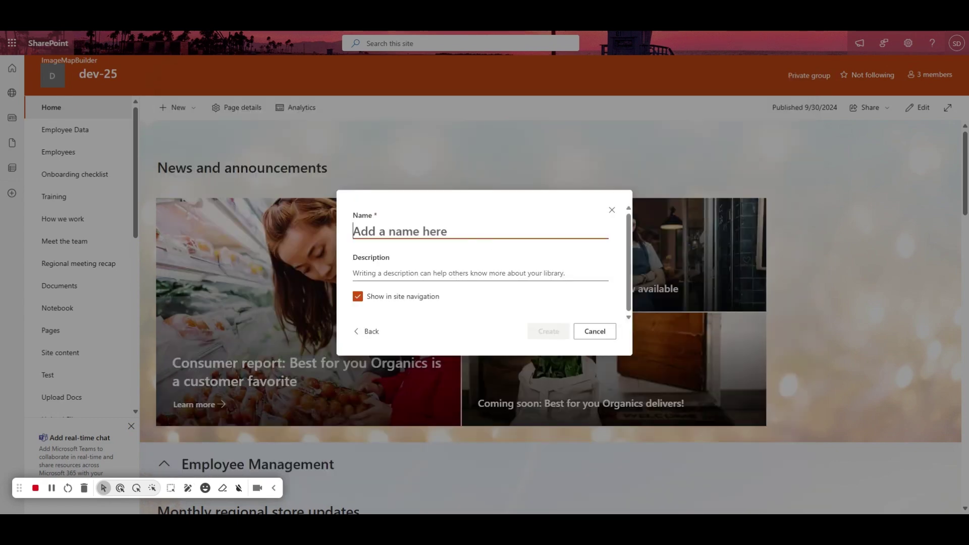
text(Demo Test )
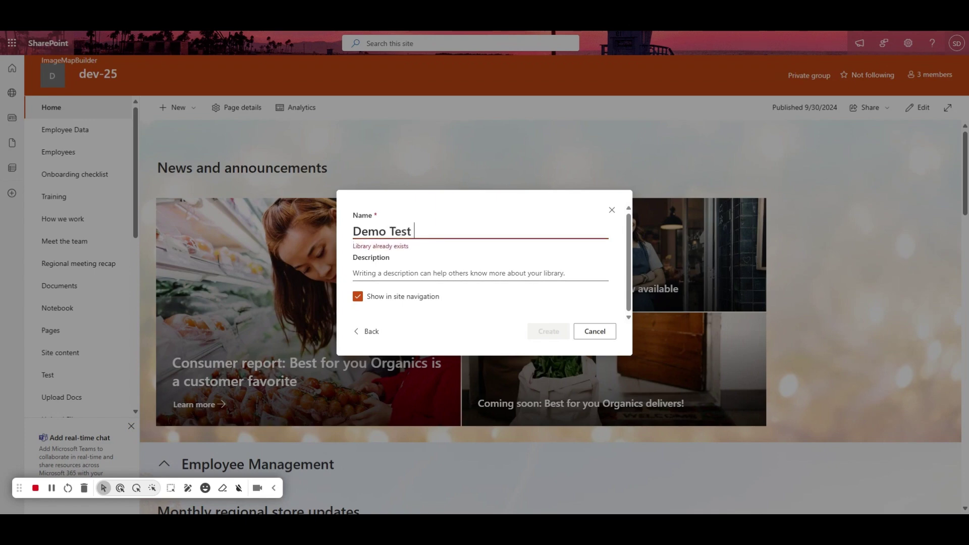
text(Libary)
text(r)
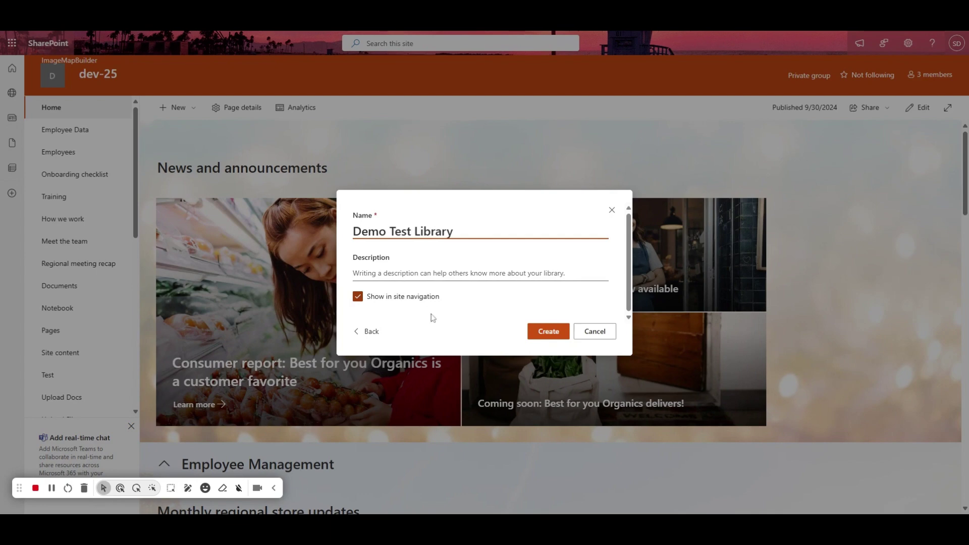
click(546, 333)
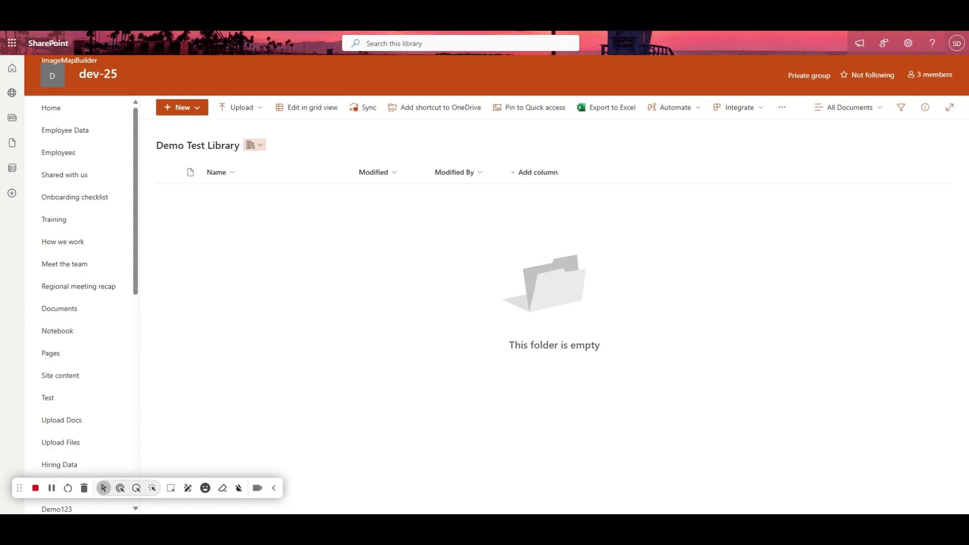
Step: Look over the new library's Upload options, then close the menu
click(242, 107)
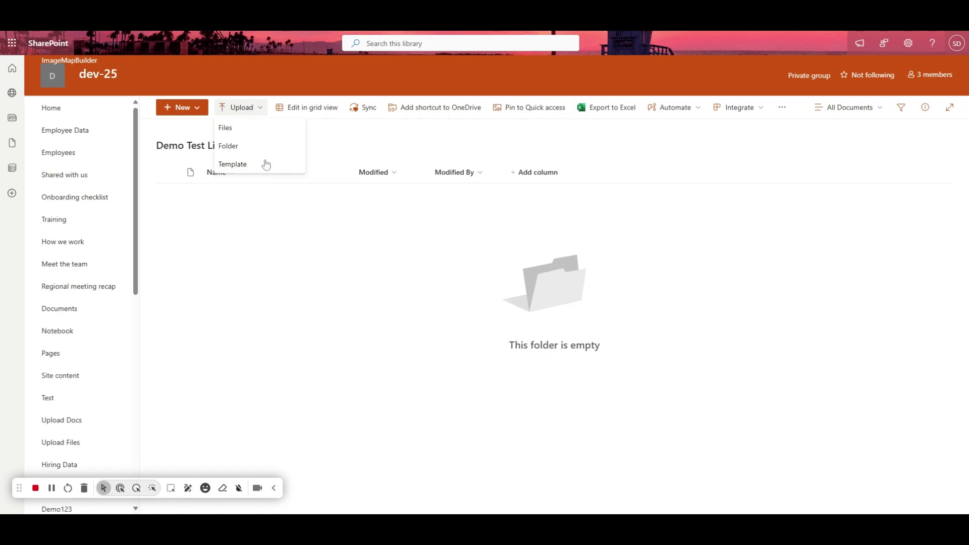
click(194, 251)
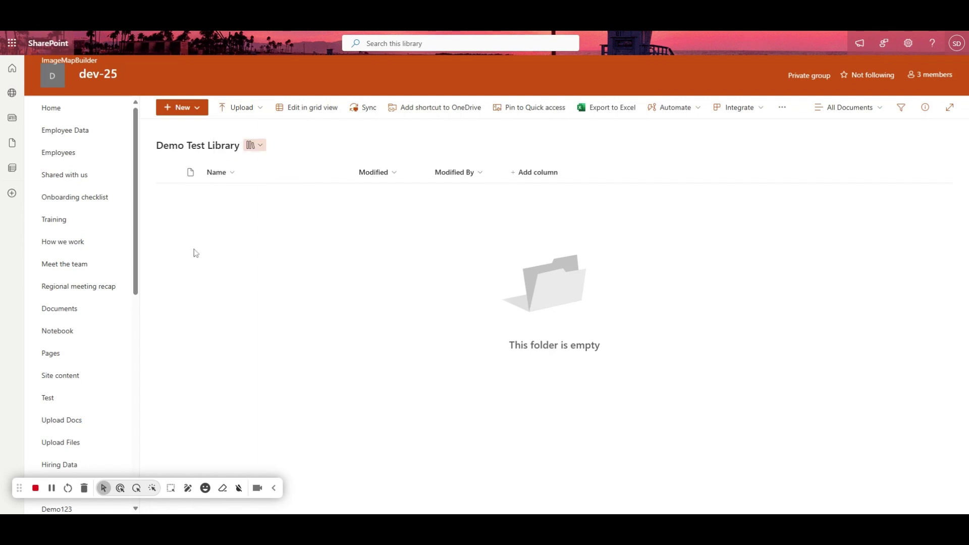
Step: Create a red folder named 'Test Folder' in the library
click(184, 108)
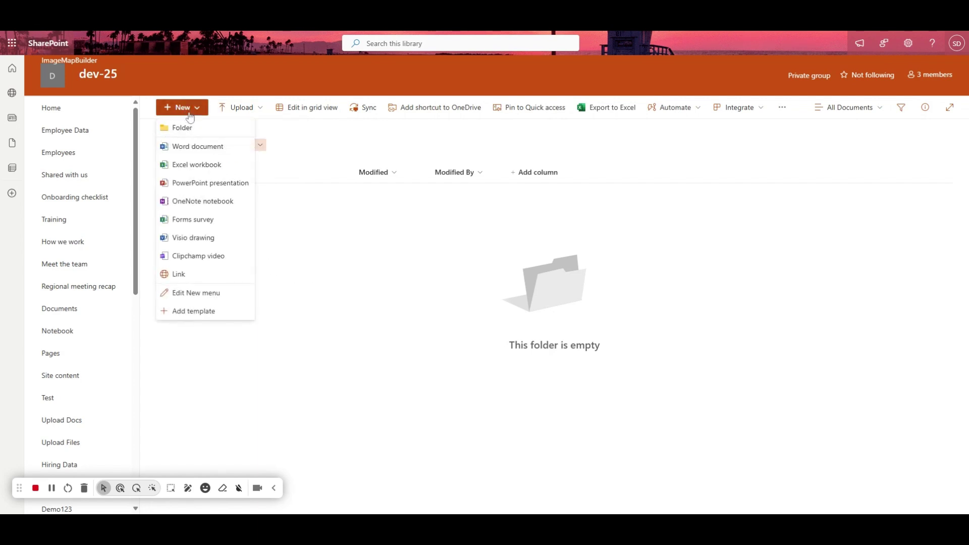
click(181, 127)
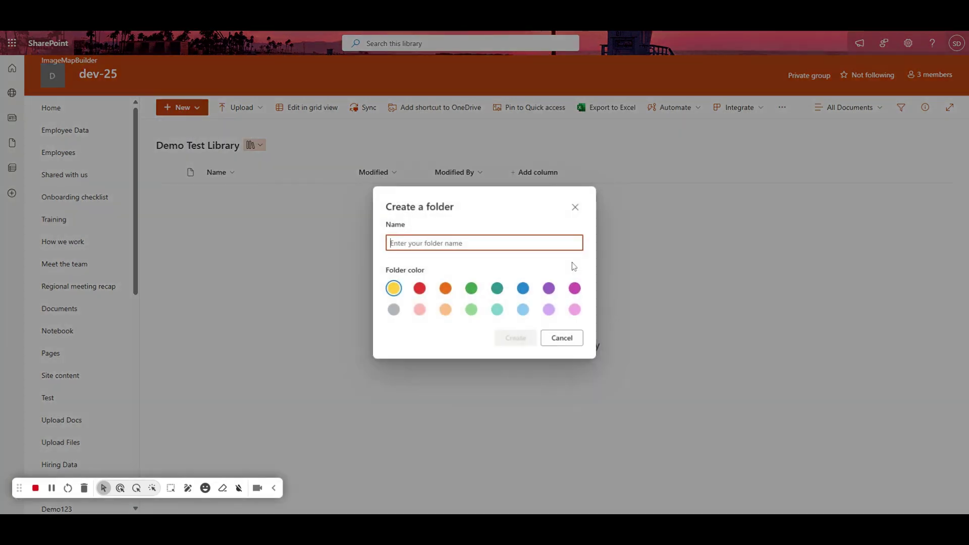
text(Test)
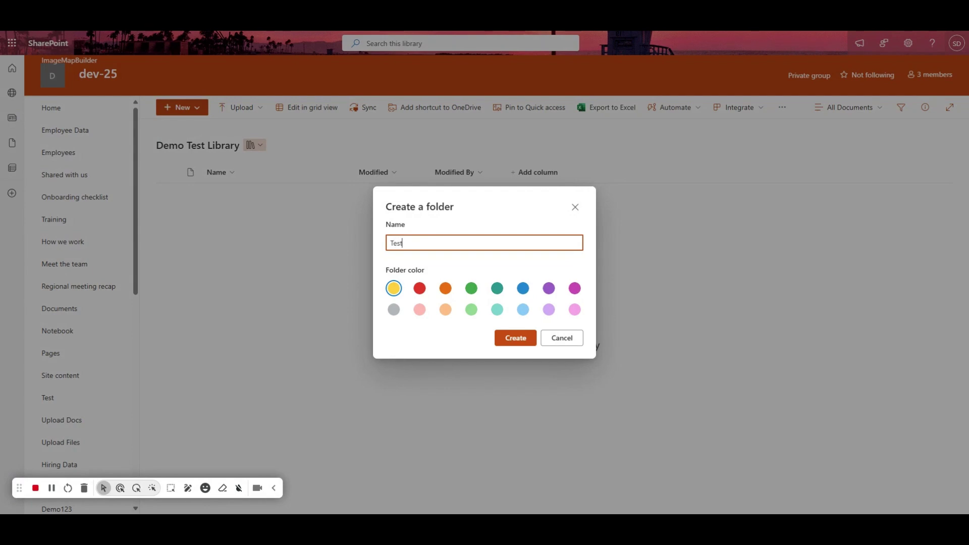
text( Folder)
click(429, 274)
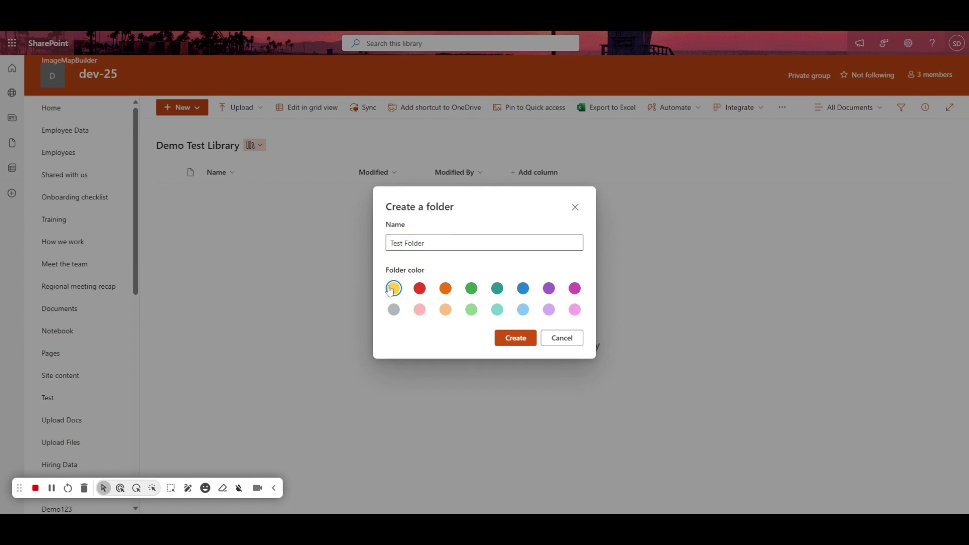
click(421, 289)
click(514, 344)
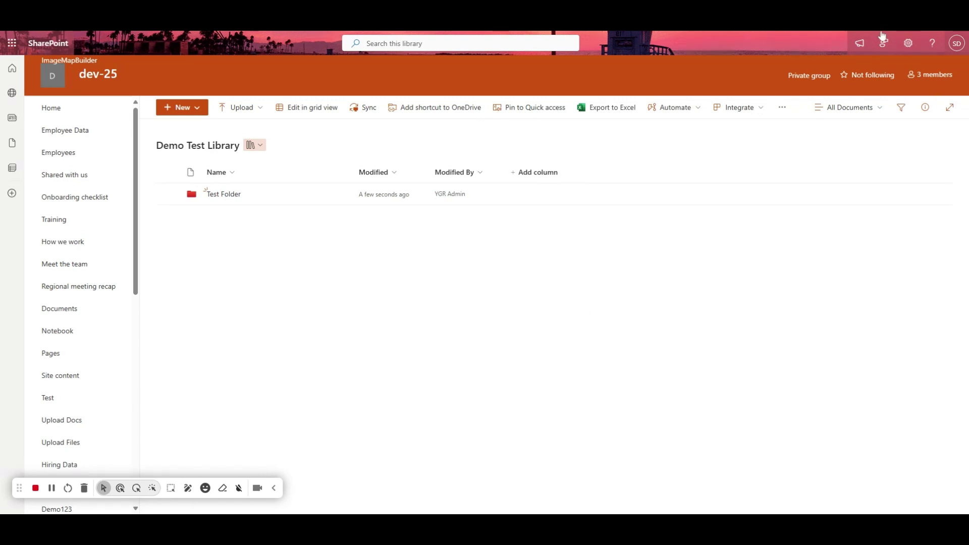
click(905, 46)
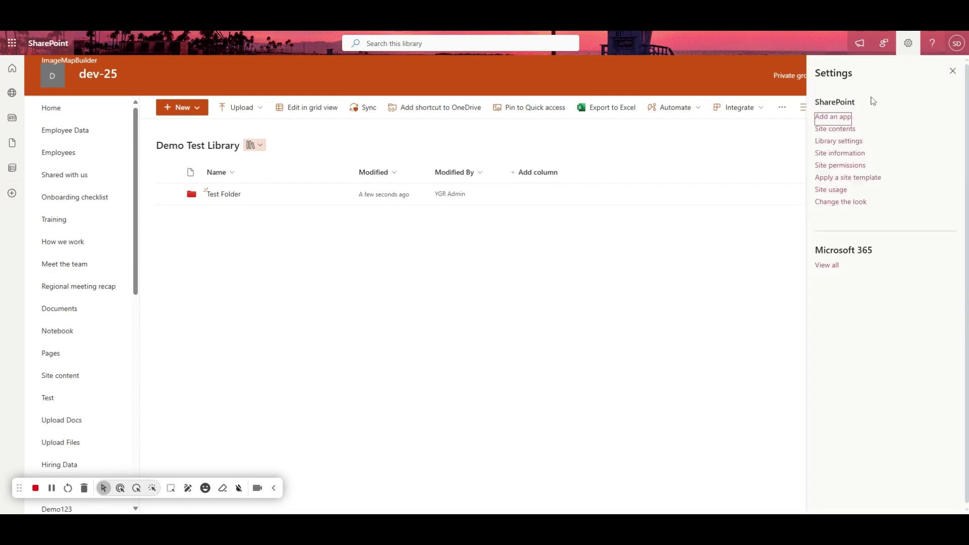
Step: Go to the Demo Test Library settings and start a new column under Columns
click(839, 142)
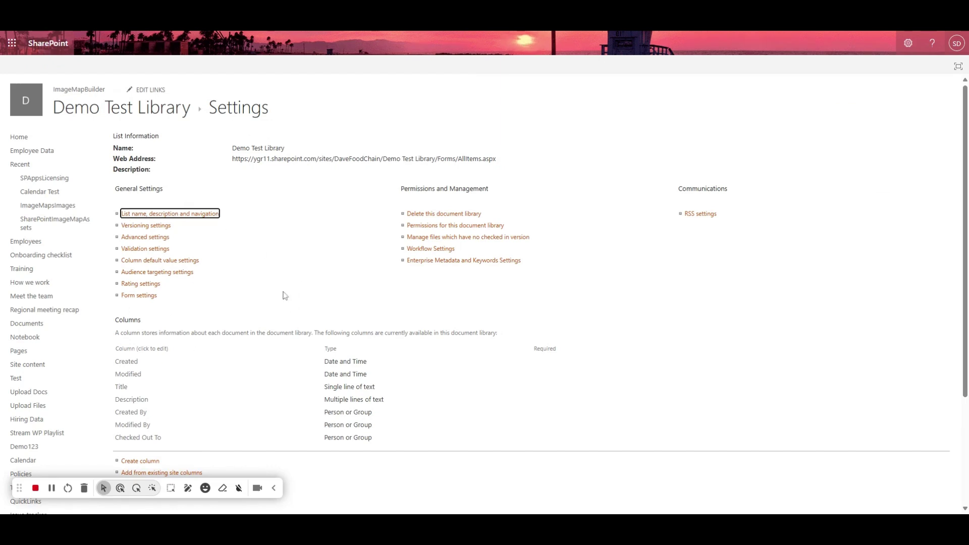
double_click(119, 323)
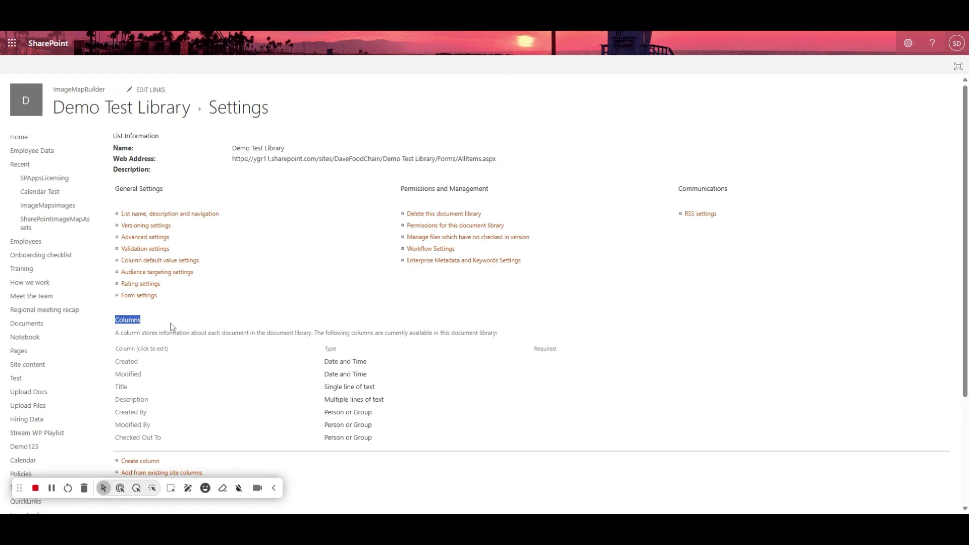
scroll(245, 327, down, 3)
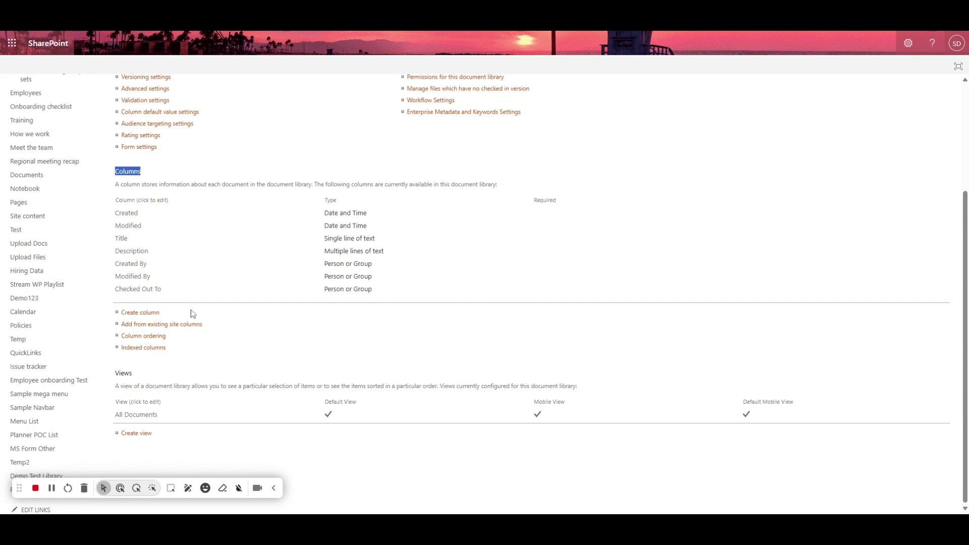
click(141, 314)
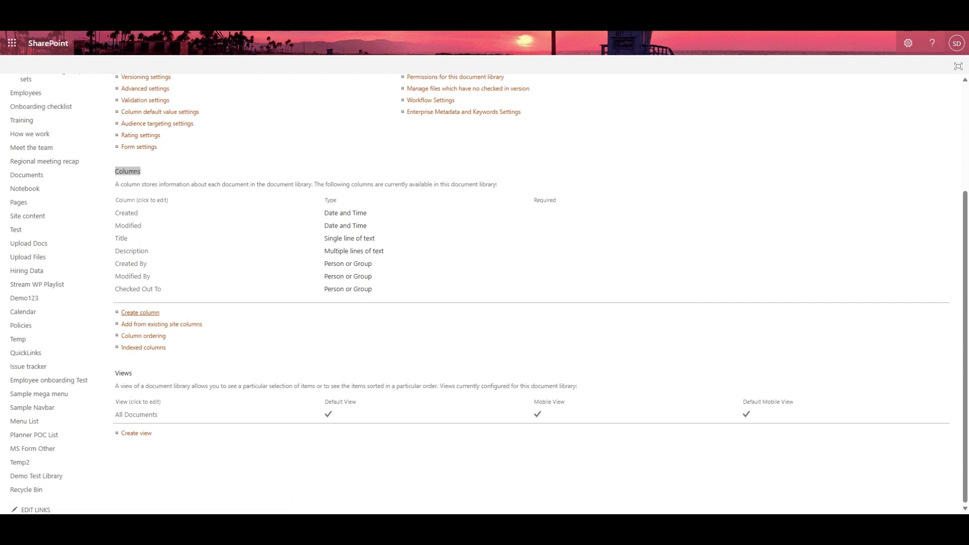
Step: Add a 'Due Date' column of type Date and Time, date-only format
click(247, 149)
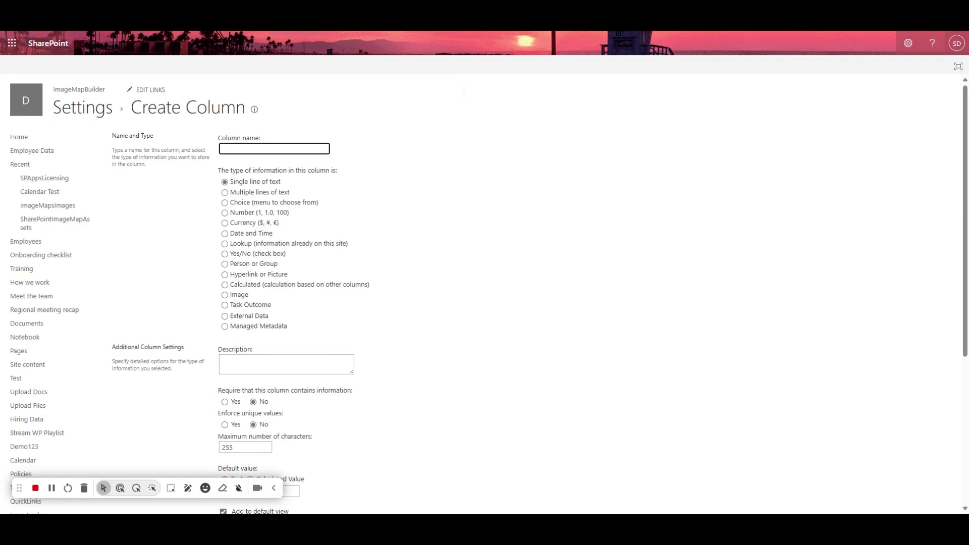
text(Due Date)
click(317, 162)
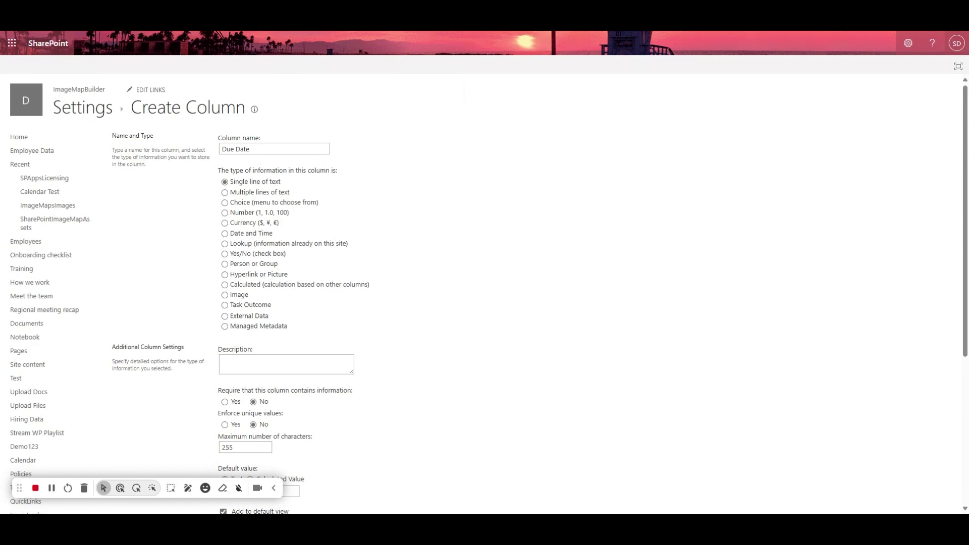
click(276, 149)
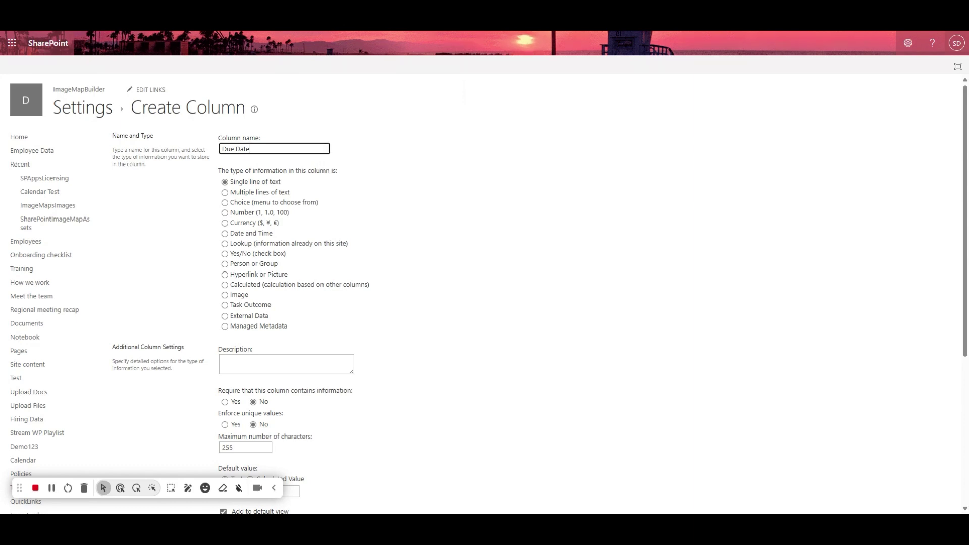
click(239, 233)
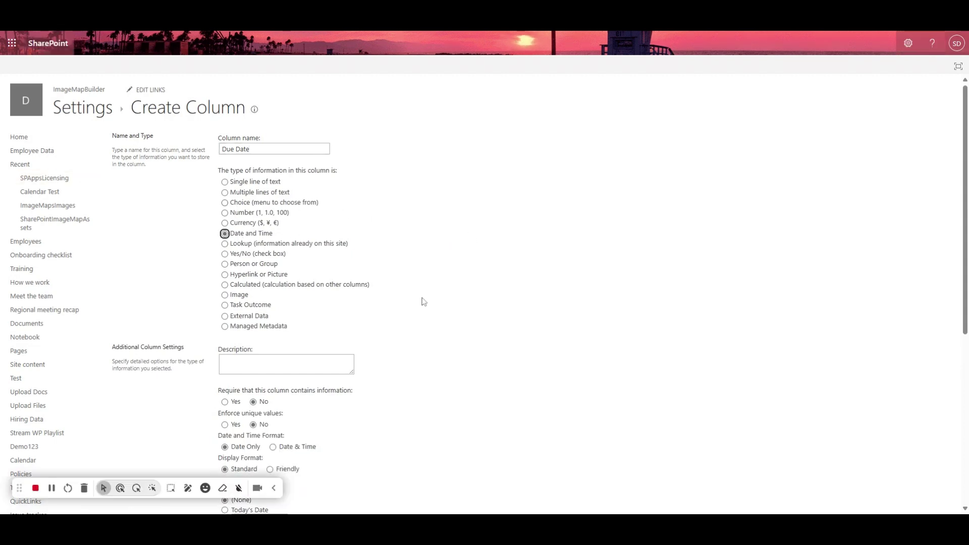
scroll(427, 301, down, 2)
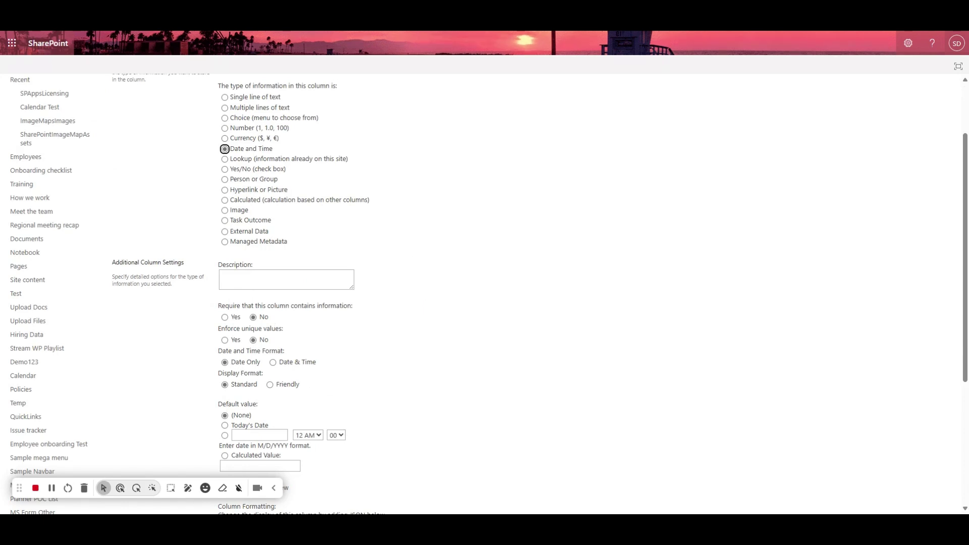
triple_click(291, 352)
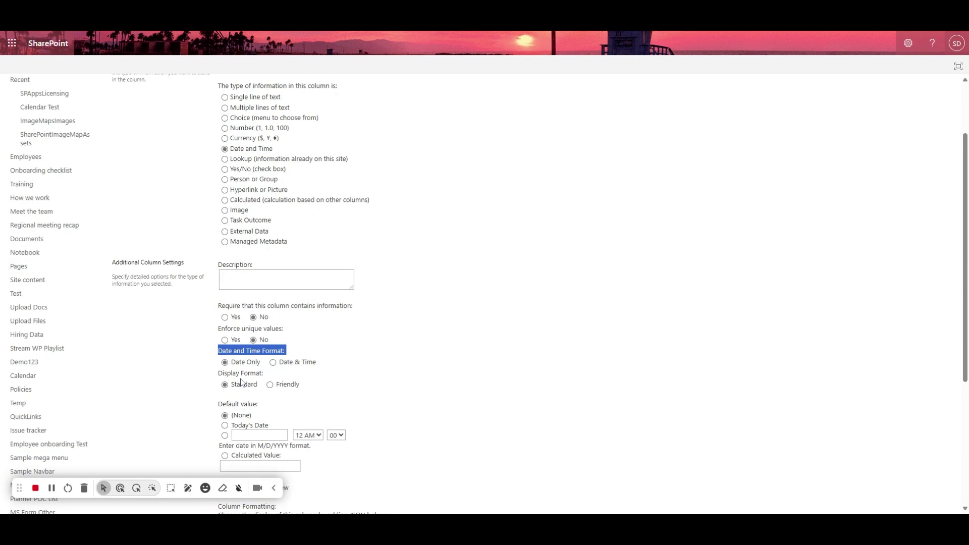
click(558, 370)
scroll(558, 370, down, 4)
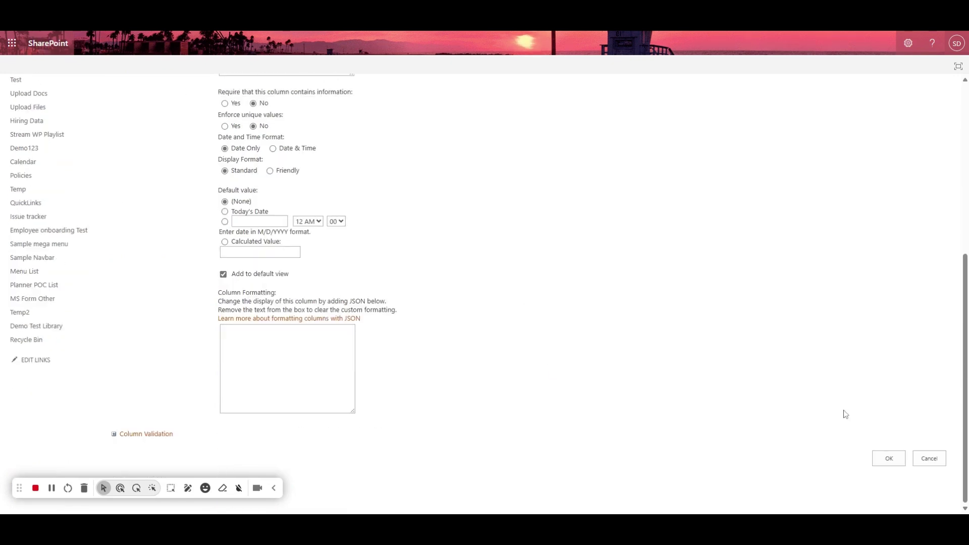
click(889, 460)
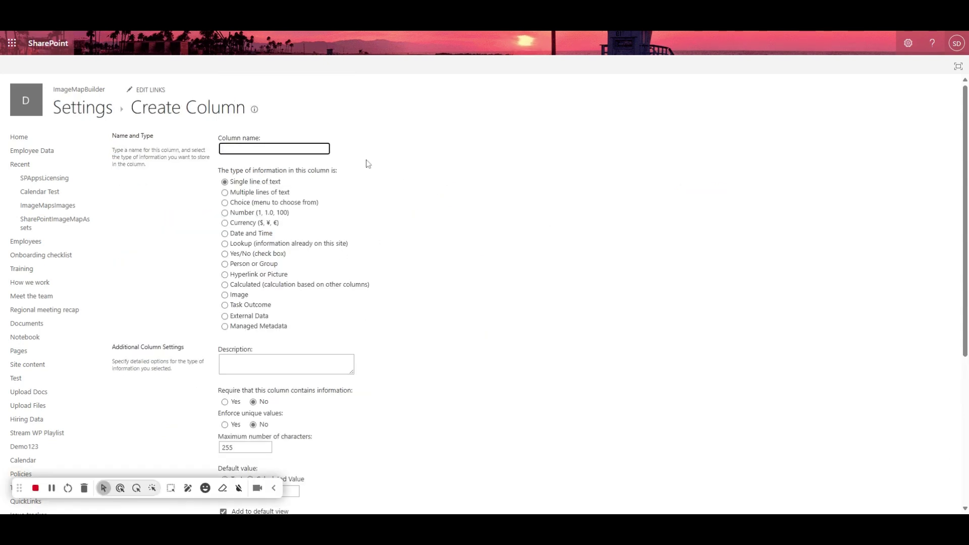
Step: Add a 'Project Name' column as a single line of text
text(Project Name)
click(608, 258)
scroll(611, 255, down, 5)
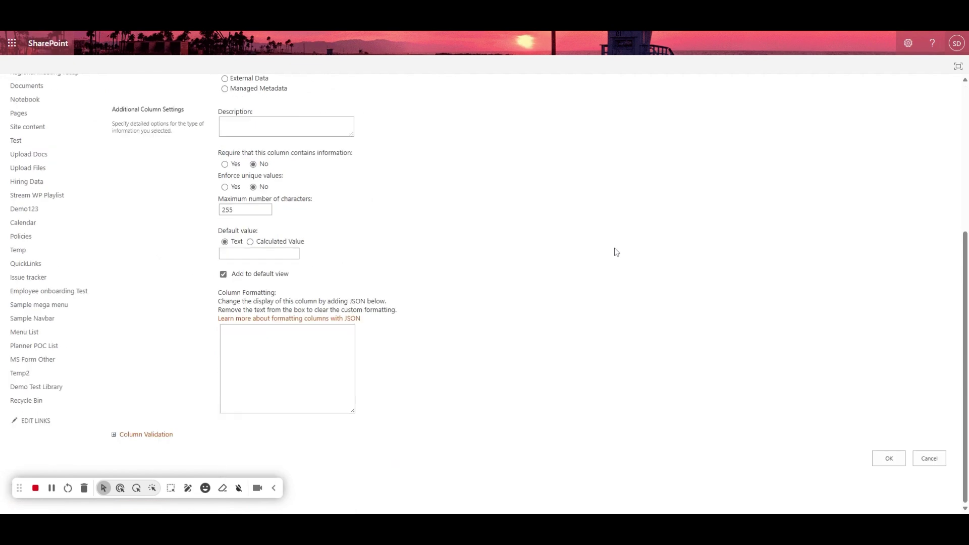
click(888, 462)
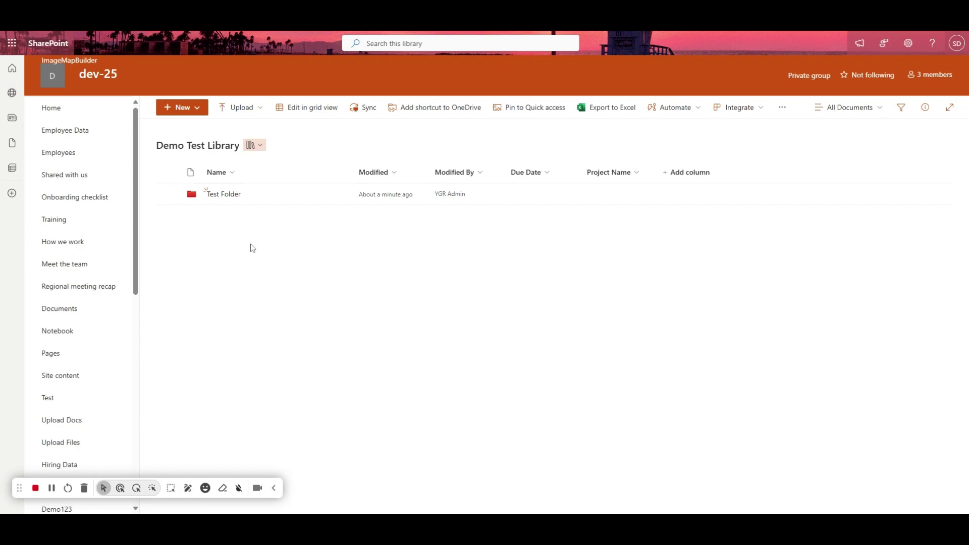
Step: Upload sample-docx-files-sample-5.docx to the library and select its row
click(190, 108)
click(230, 107)
click(241, 126)
click(239, 110)
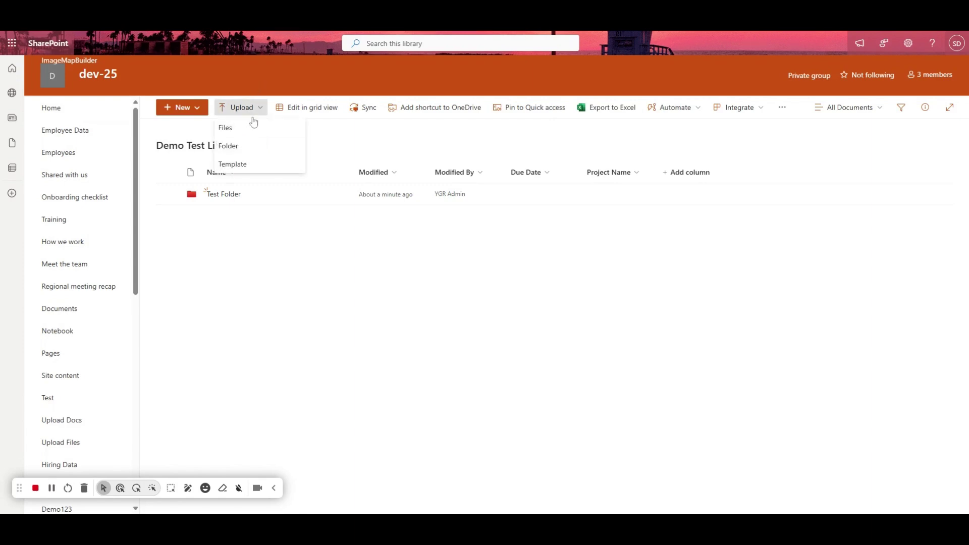
click(251, 126)
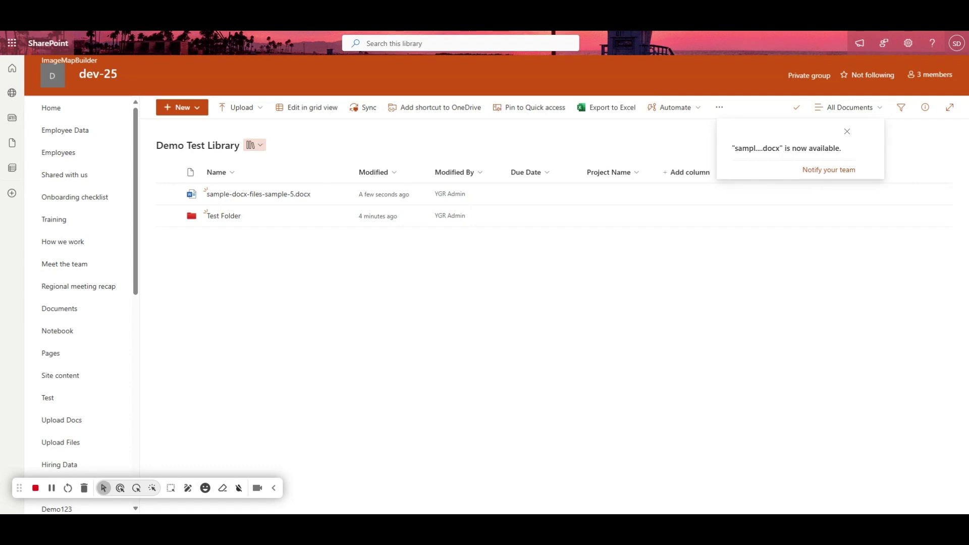
click(174, 194)
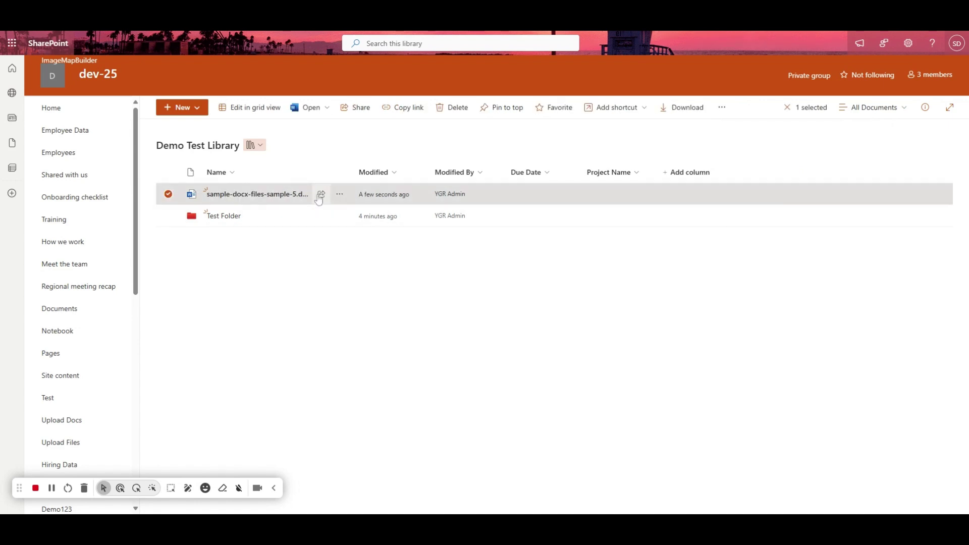
mouse_move(319, 198)
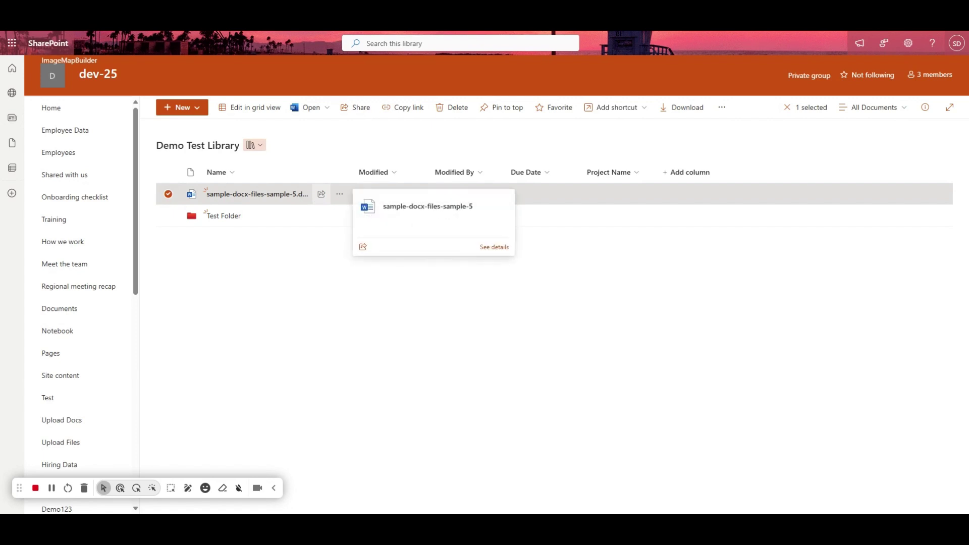
click(340, 197)
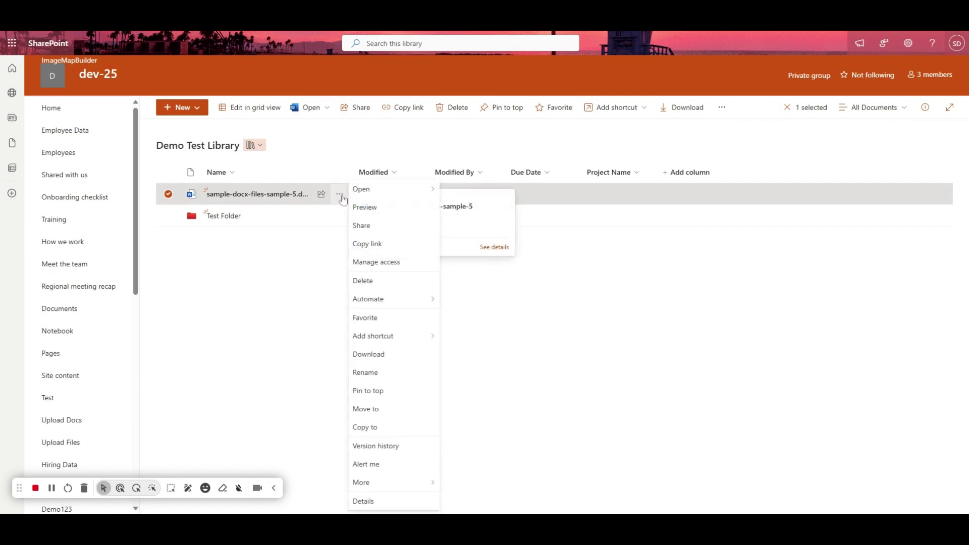
Step: Share the document with a suggested colleague and bring up its link settings
click(375, 230)
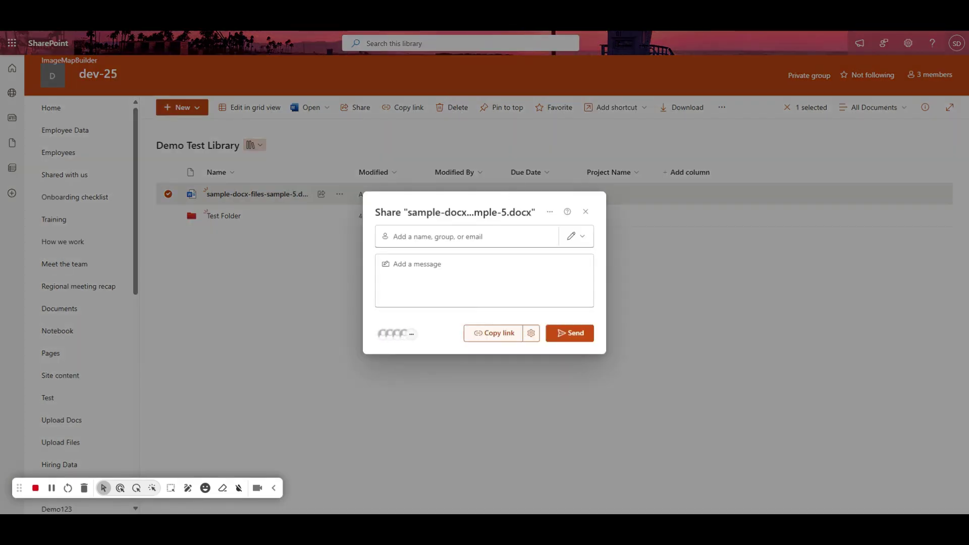
click(753, 392)
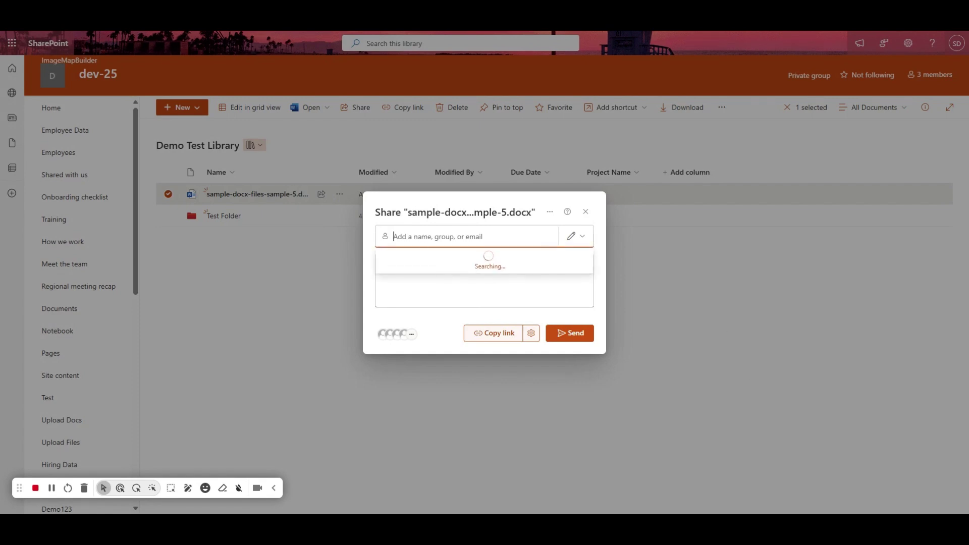
click(428, 261)
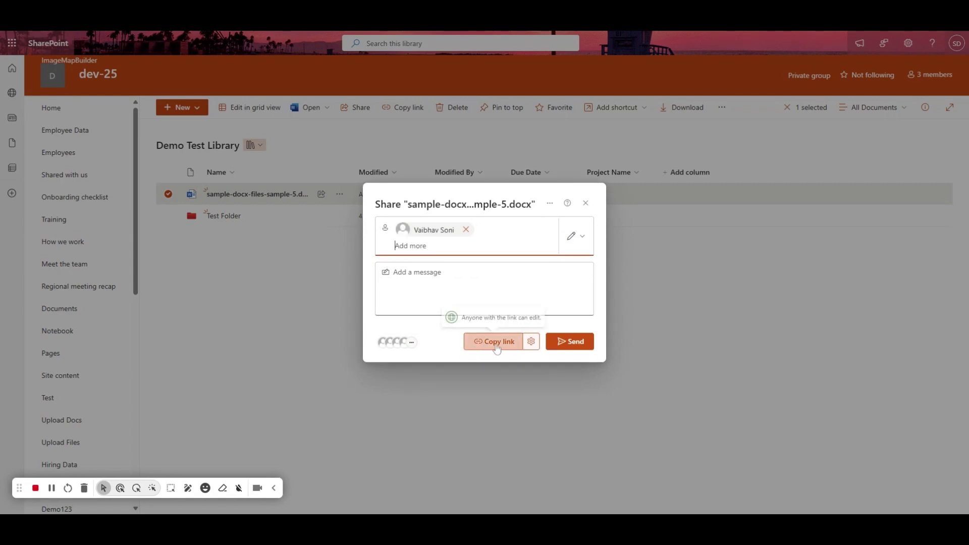
click(531, 341)
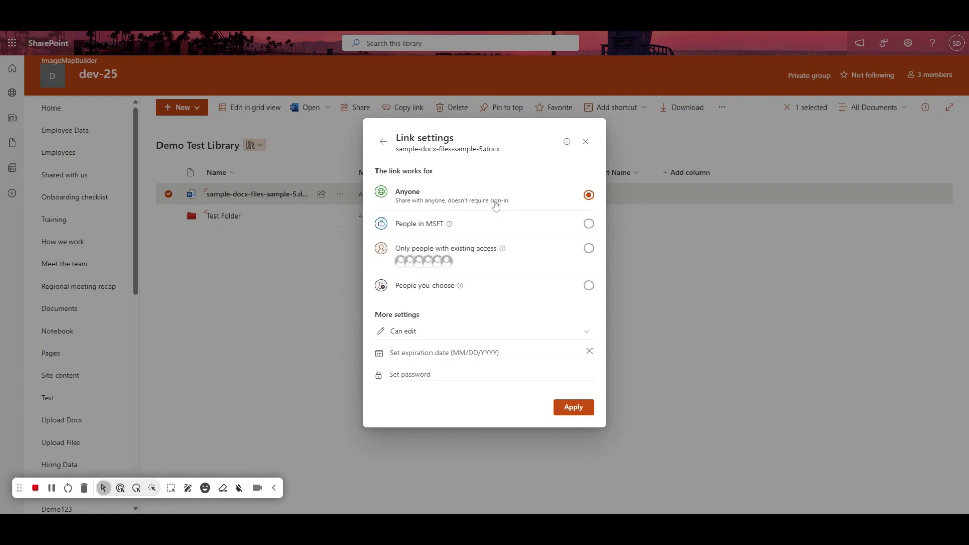
click(535, 224)
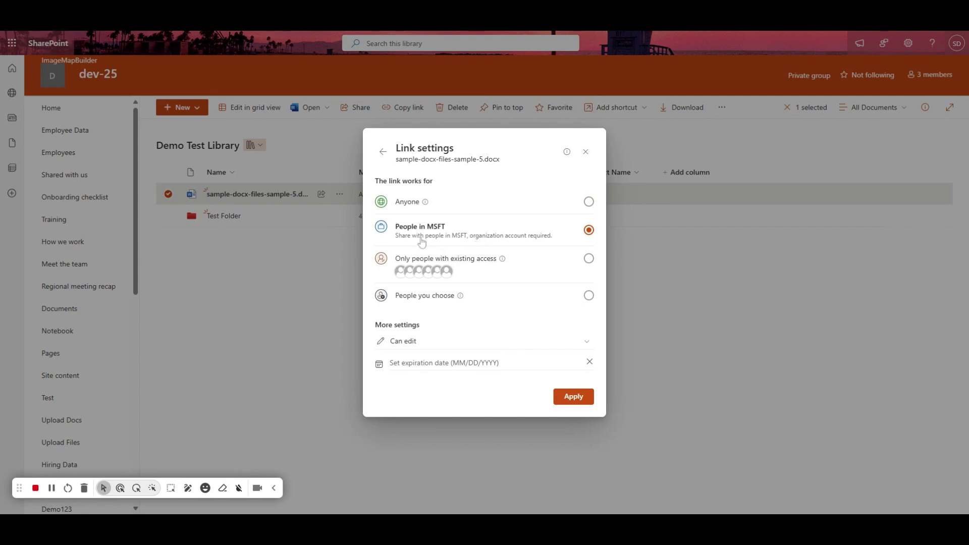
click(499, 263)
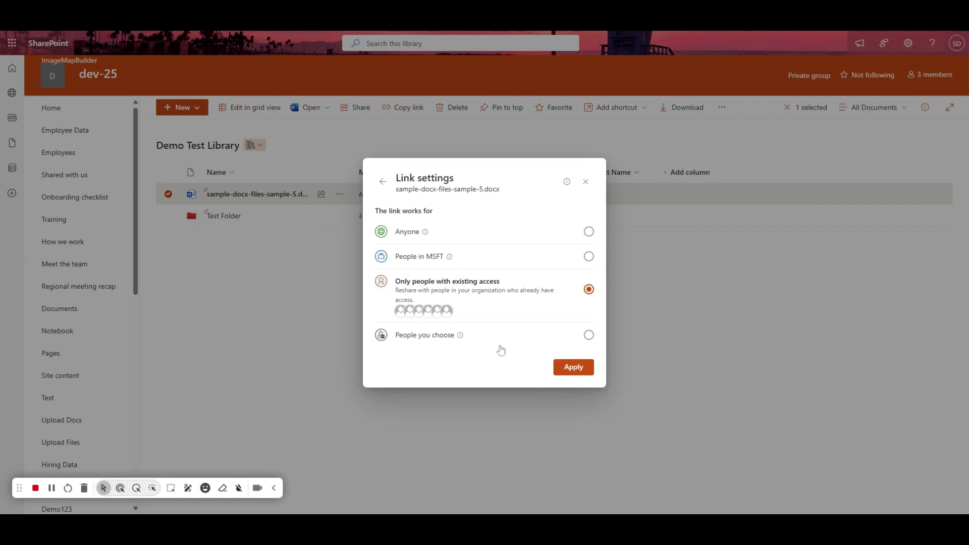
click(425, 336)
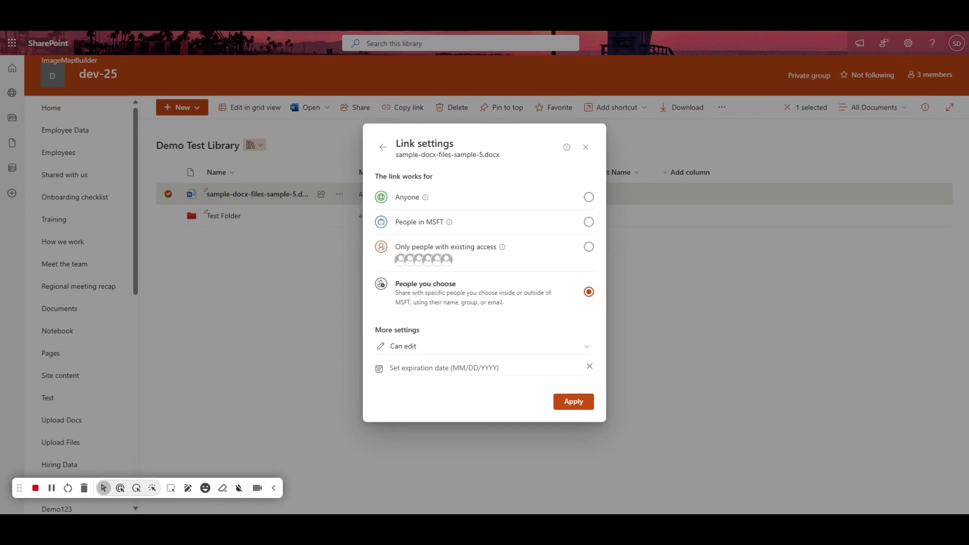
click(412, 348)
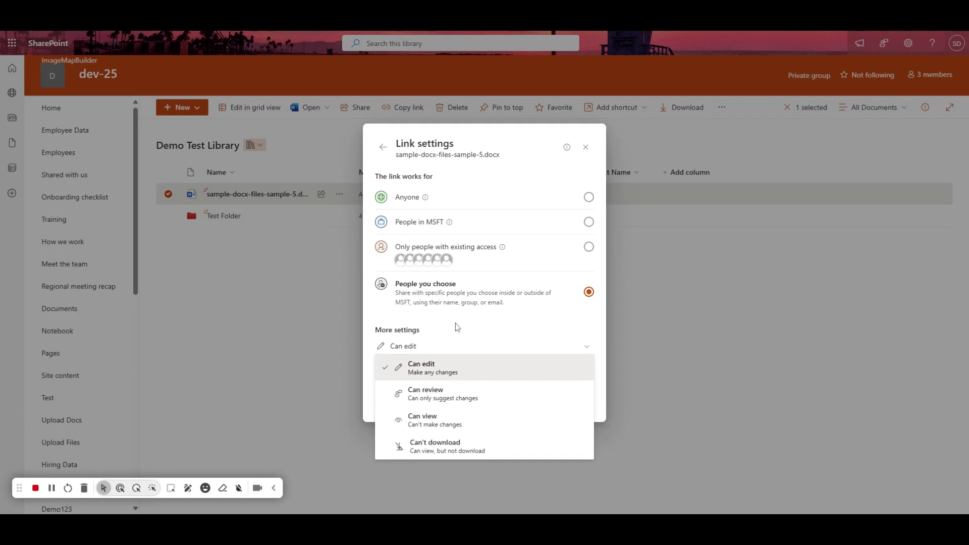
click(467, 344)
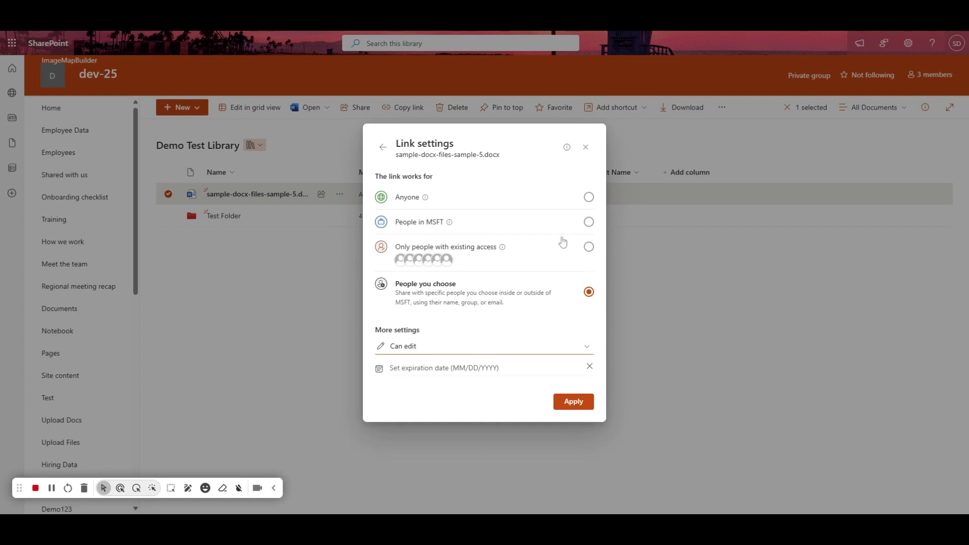
click(575, 203)
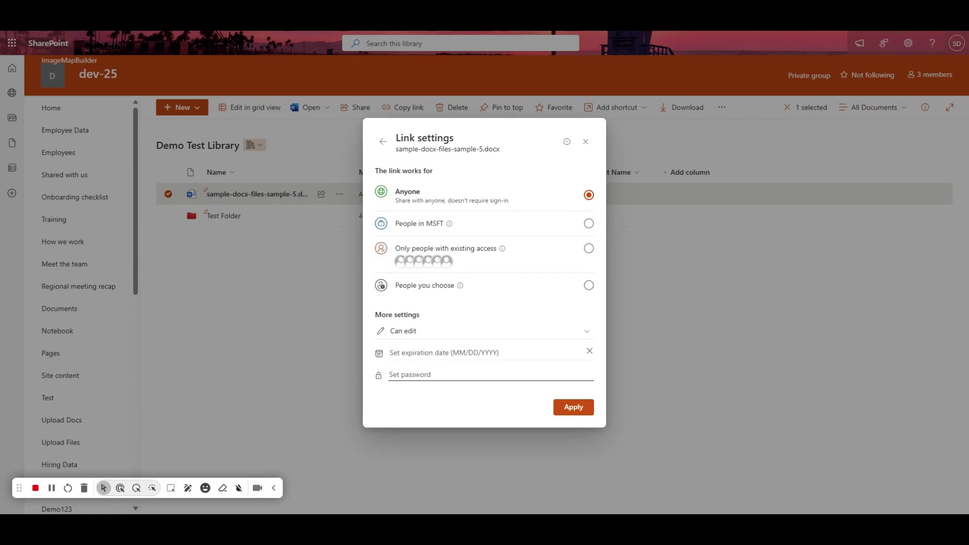
Step: Remove the colleague recipient and copy the anyone-can-edit sharing link
click(384, 142)
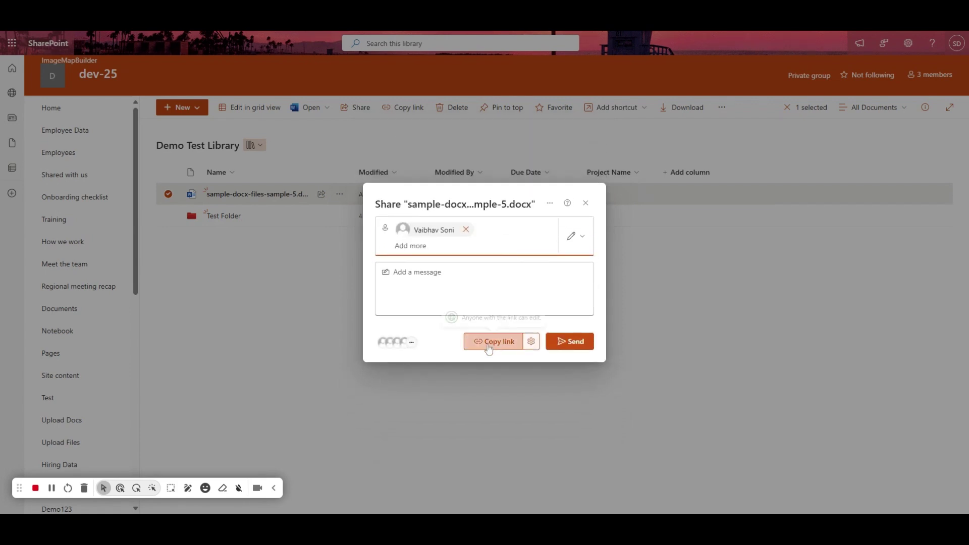
click(466, 230)
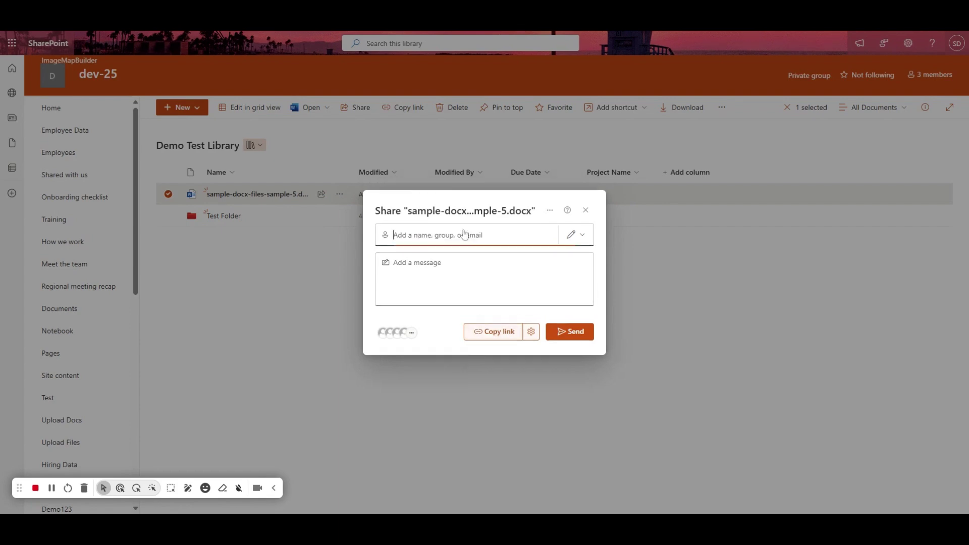
click(500, 335)
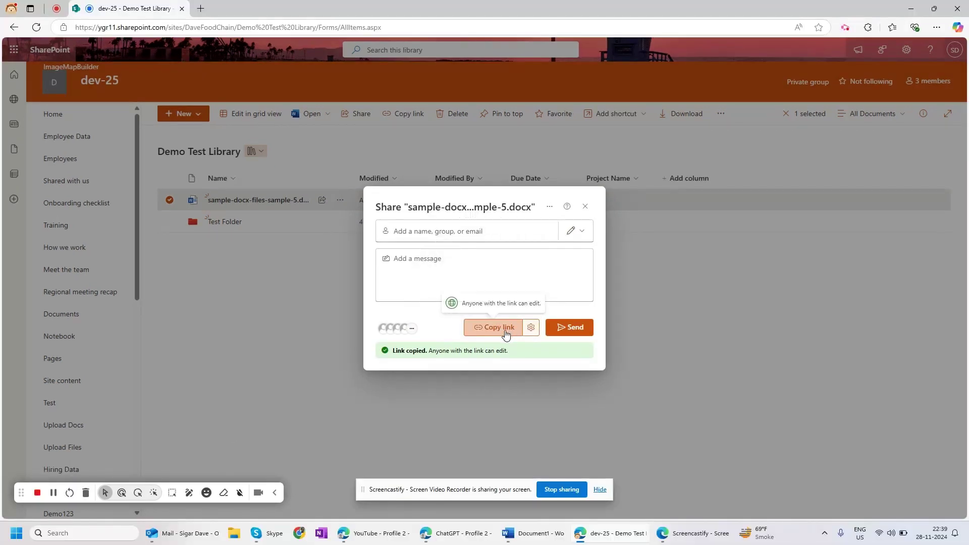
Step: Open the copied link in a new browser tab, then go back to the library tab
click(200, 8)
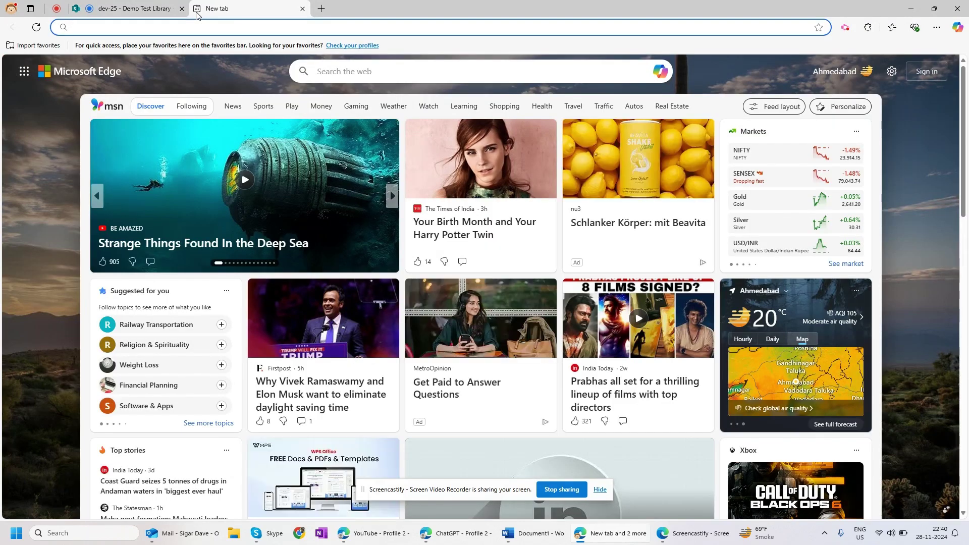
key(Return)
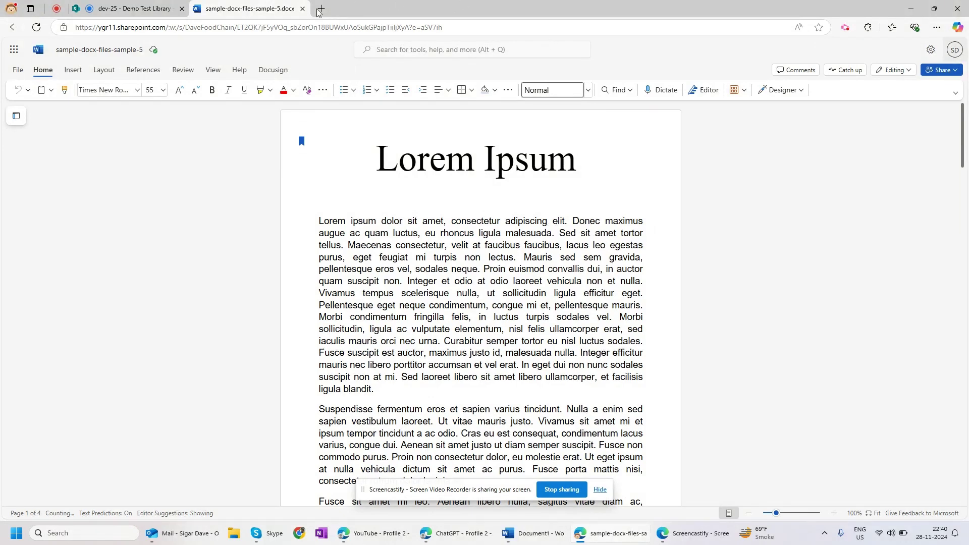
click(148, 12)
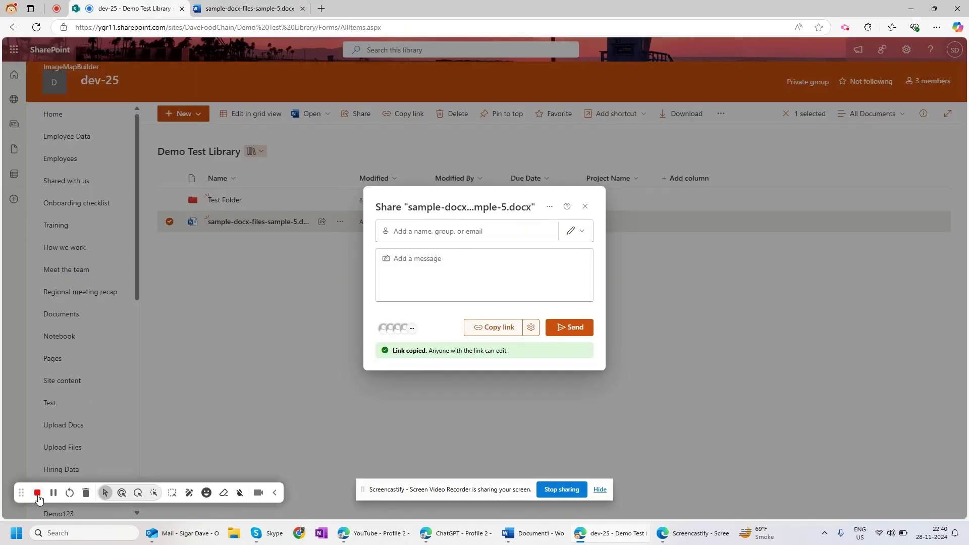
click(37, 493)
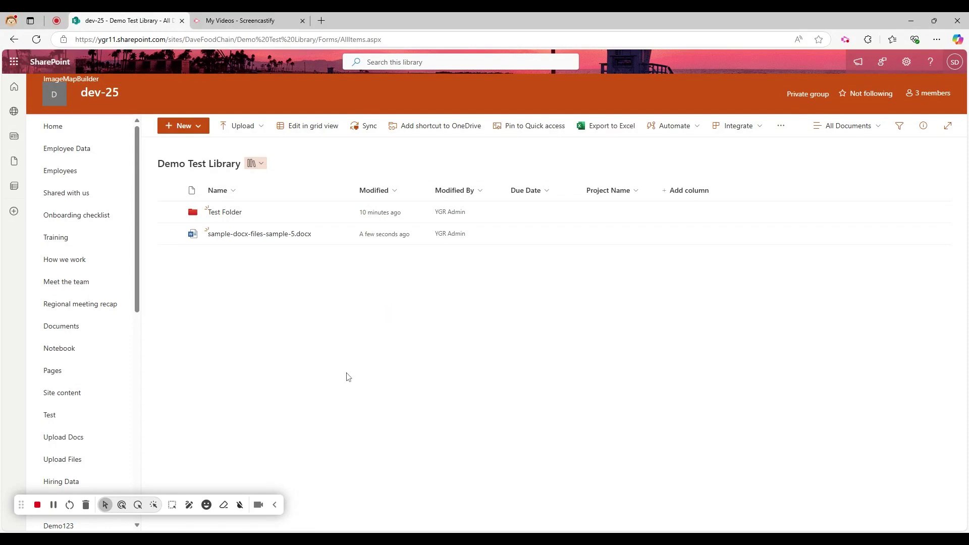
mouse_move(303, 235)
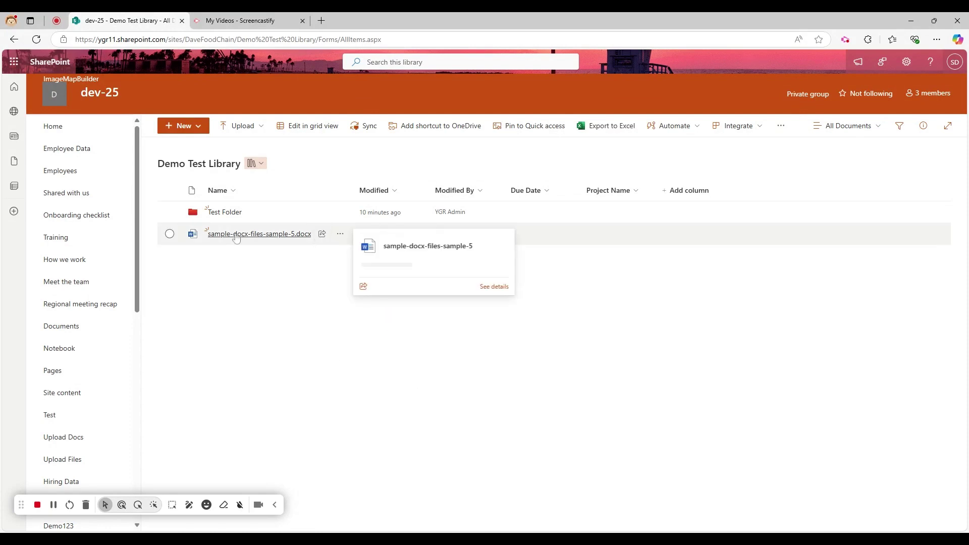
click(341, 234)
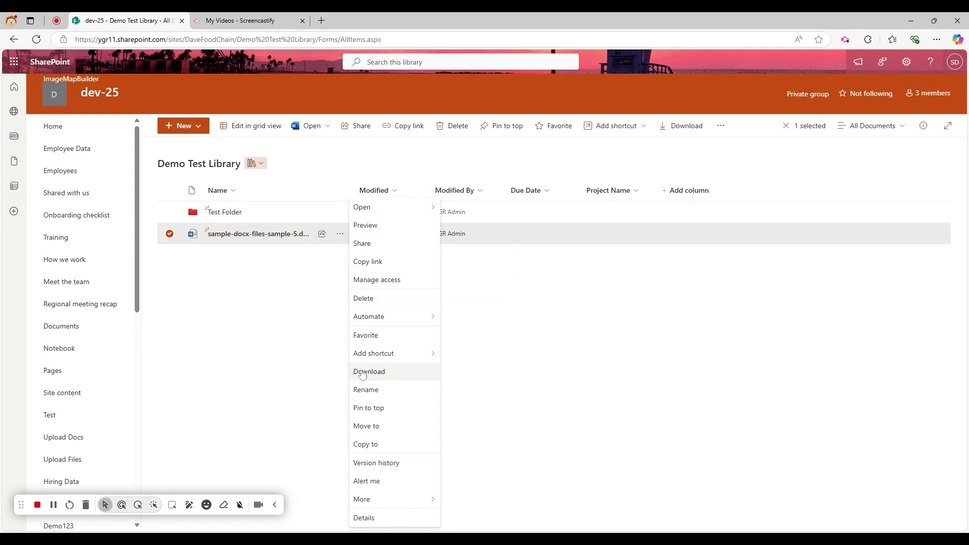
click(373, 462)
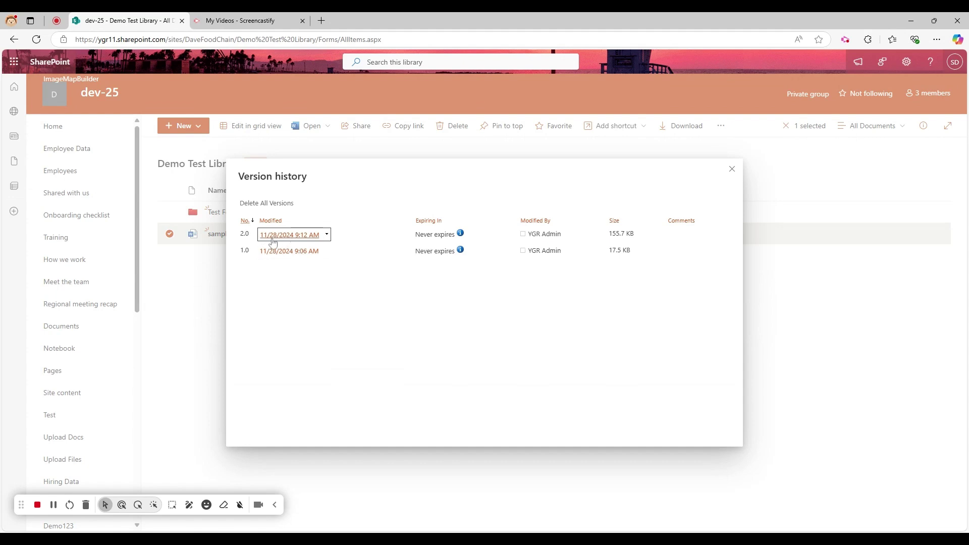
click(732, 169)
click(391, 314)
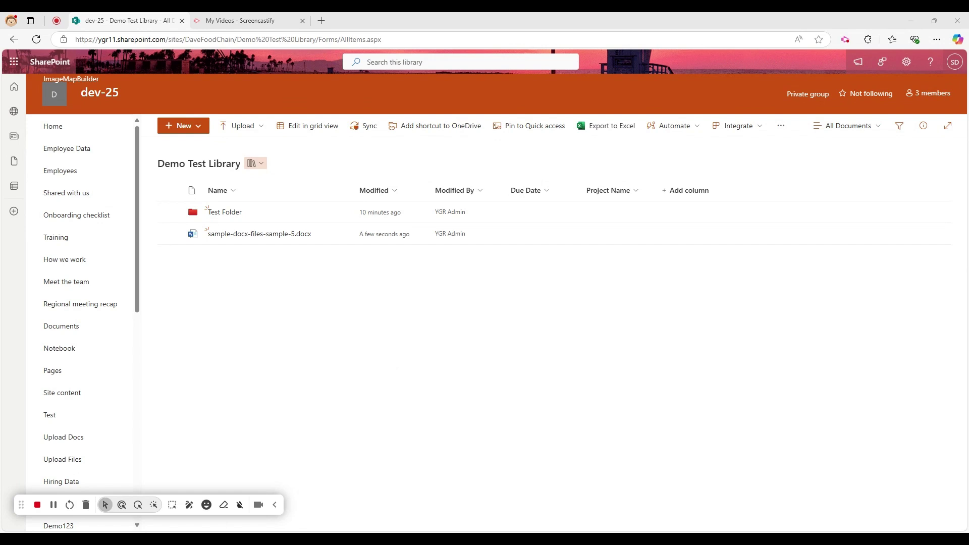
Step: Re-upload sample-docx-files-sample-5.docx from the computer, replacing the existing library file
click(254, 127)
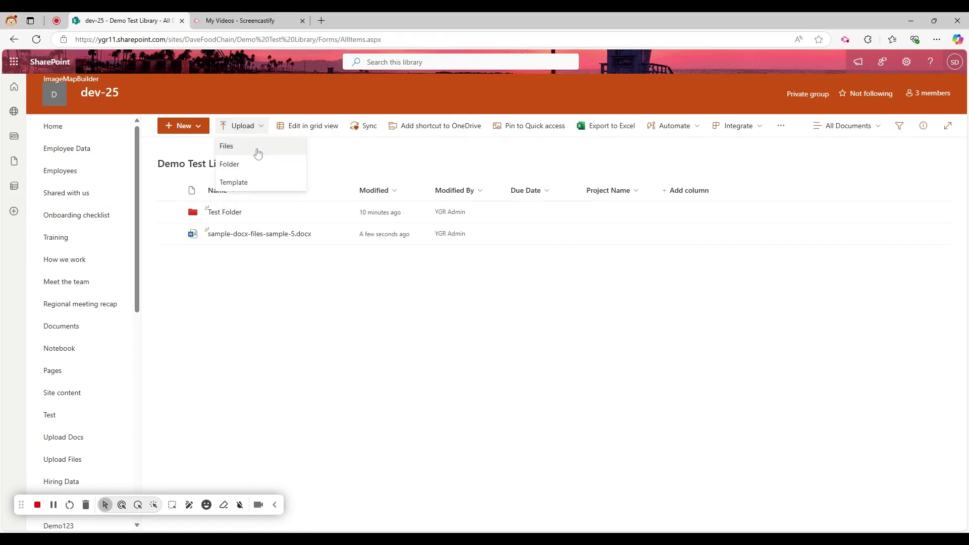
click(257, 151)
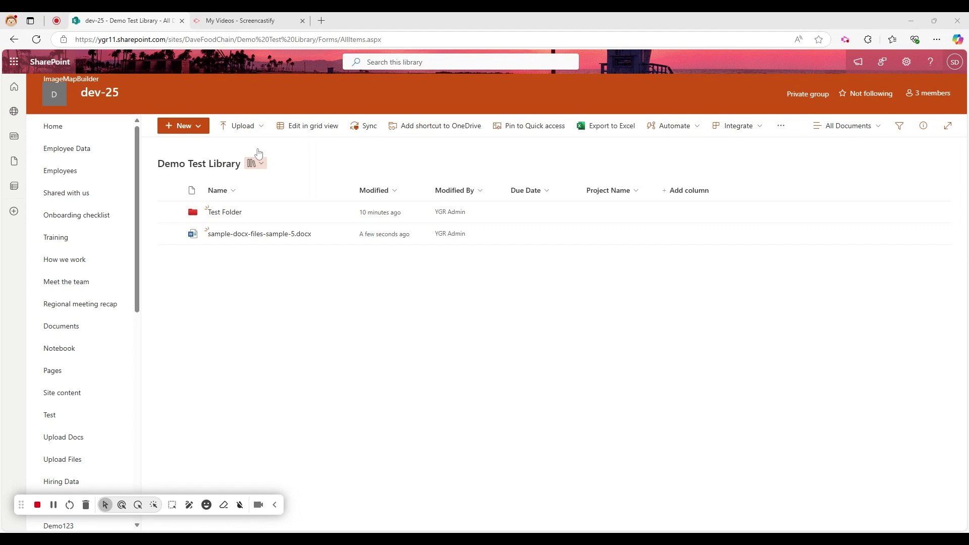
click(436, 265)
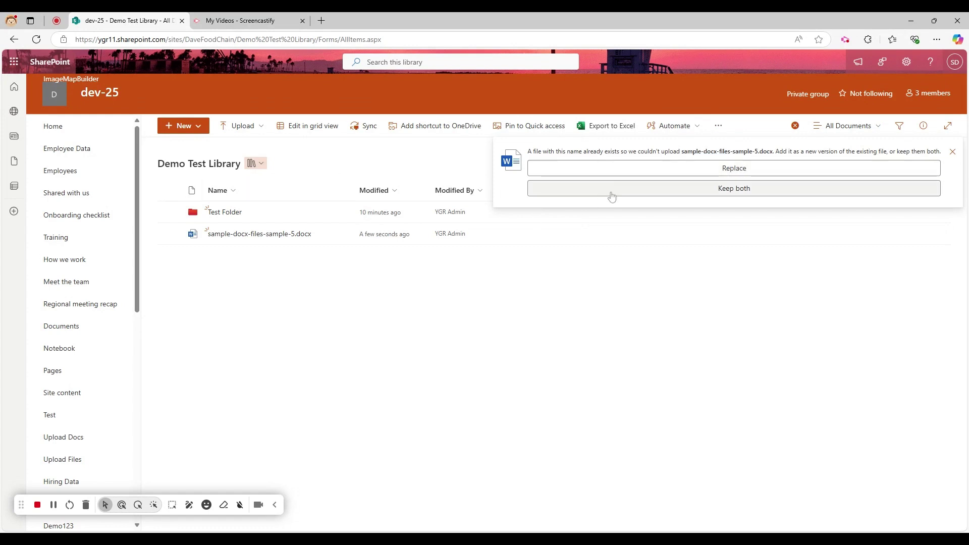
click(725, 170)
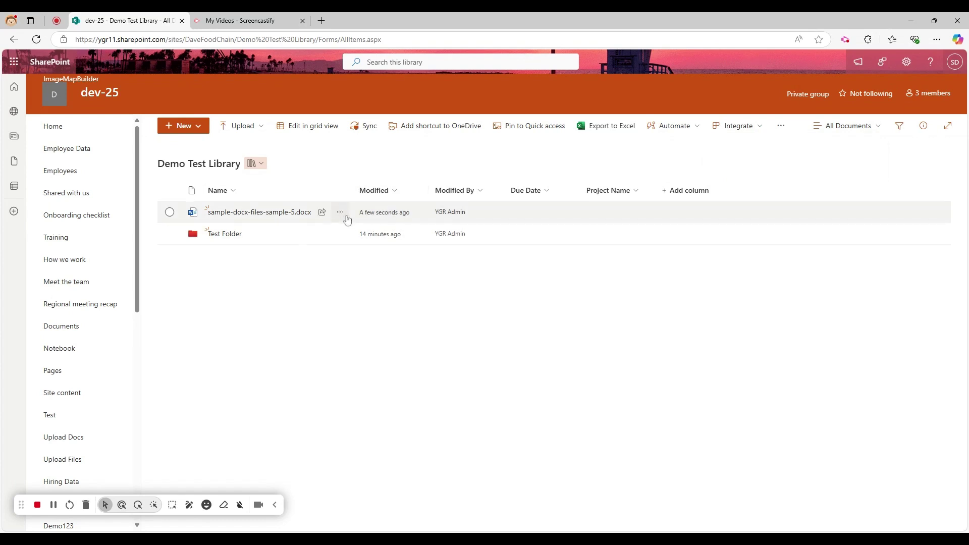
click(341, 213)
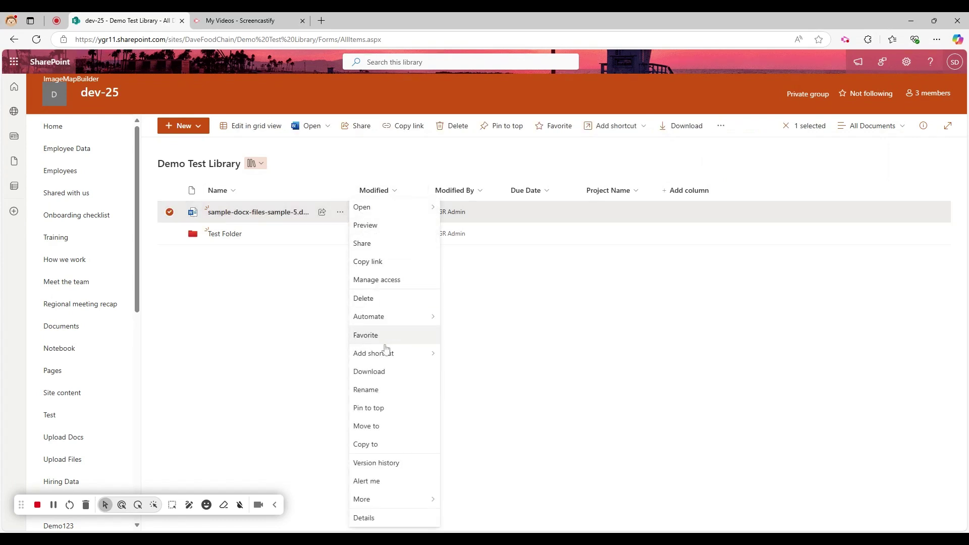
Step: View version 3.0 from the file's version history and open the document in Word for the web
click(375, 464)
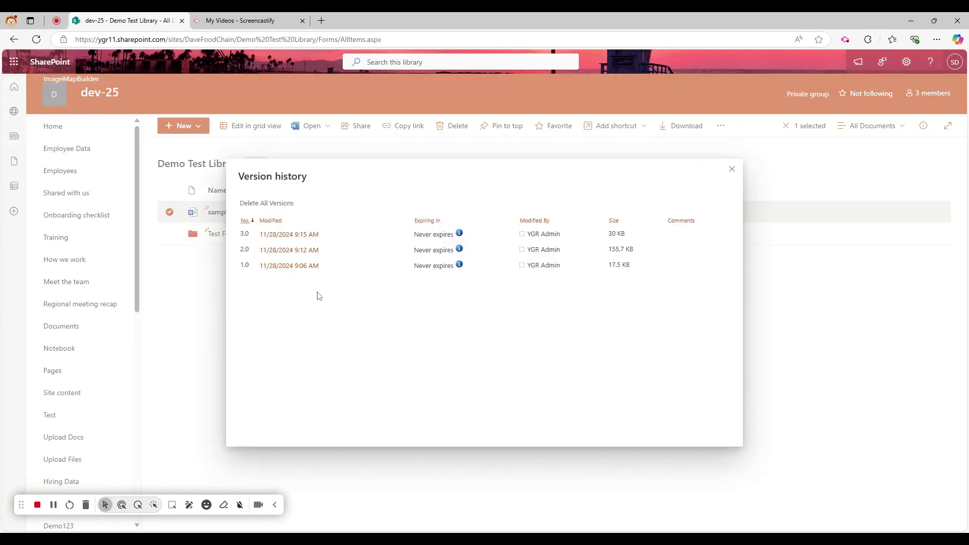
click(328, 233)
click(278, 241)
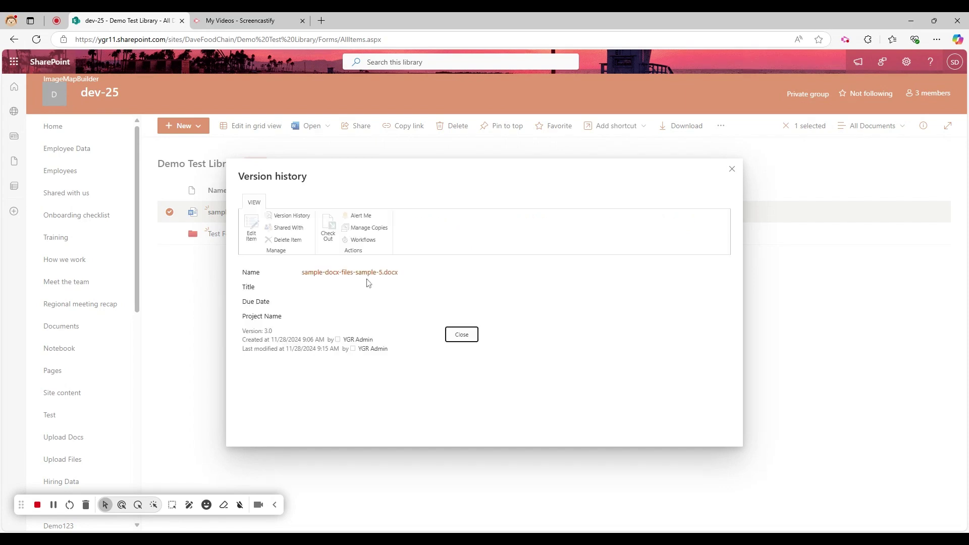
click(349, 272)
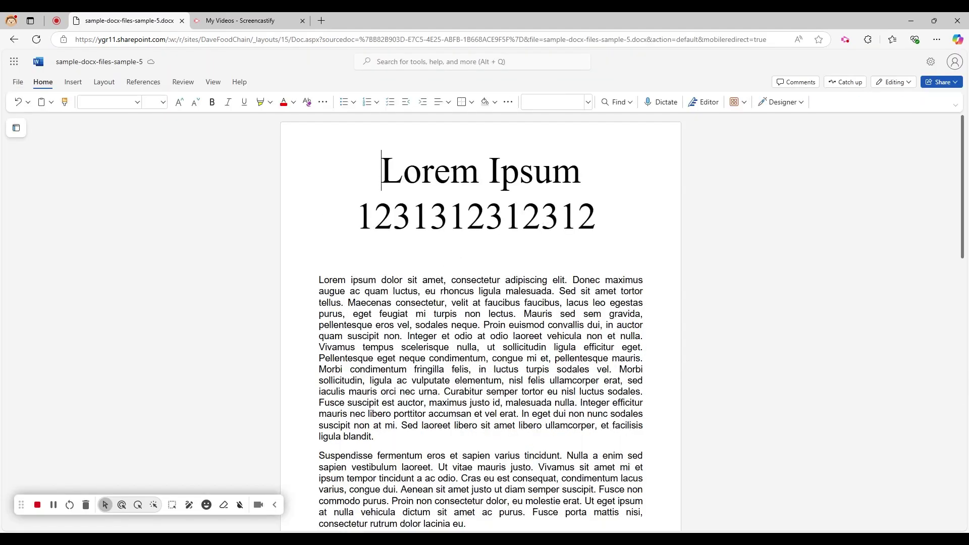
drag(381, 172, 579, 227)
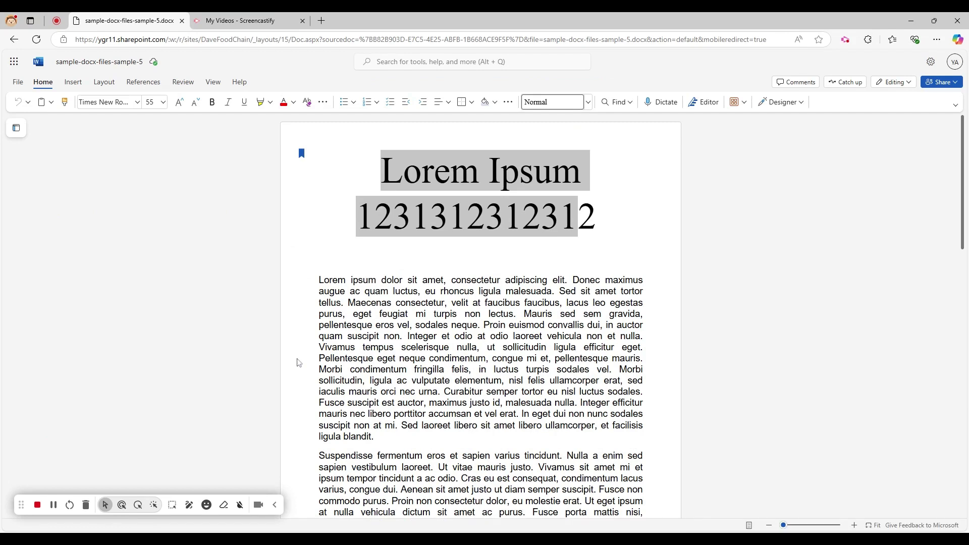
click(416, 326)
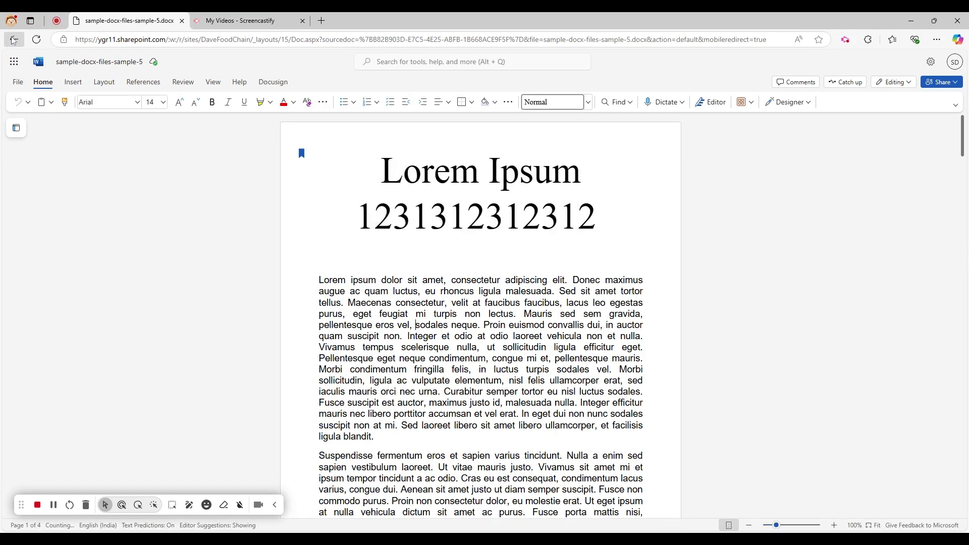
click(13, 39)
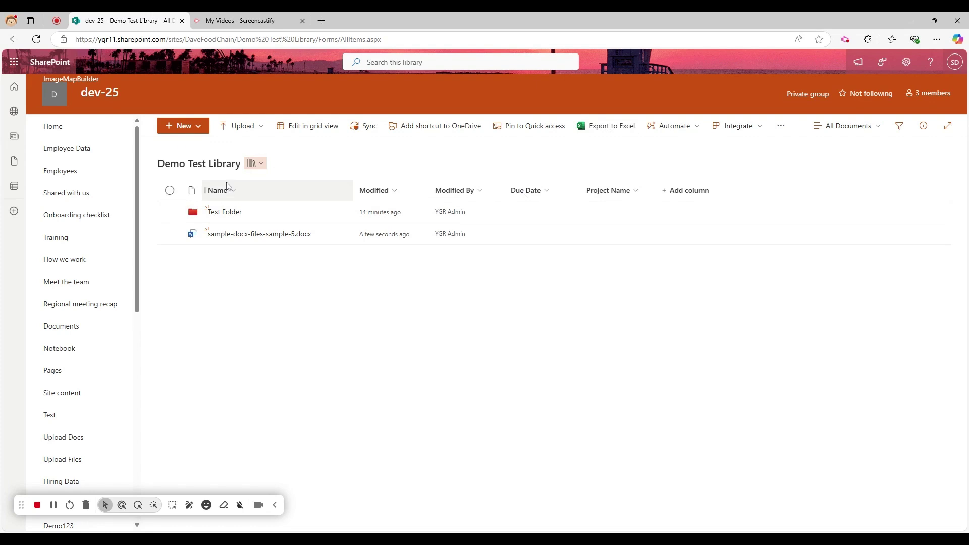
Step: Inside Test Folder, create a new orange subfolder named Test1.1
click(226, 212)
click(192, 127)
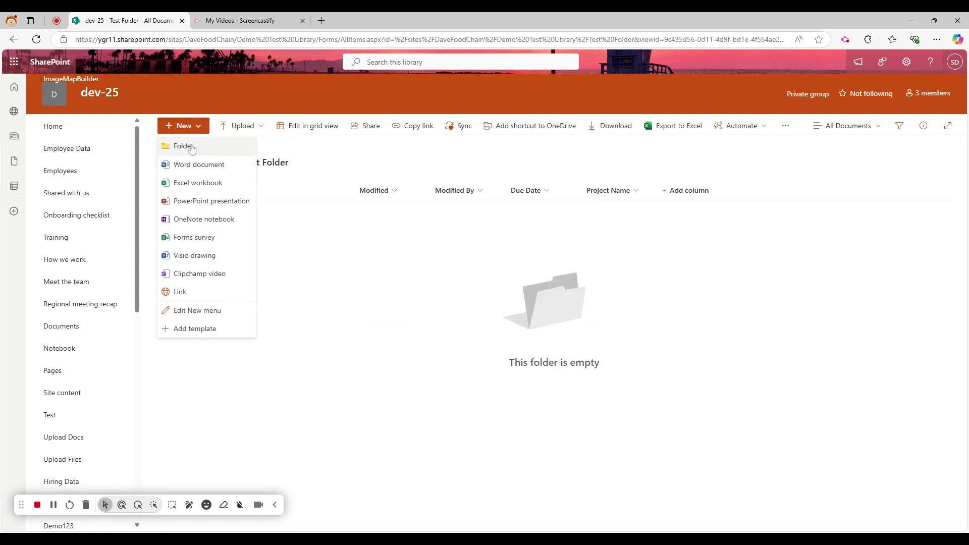
click(190, 151)
click(445, 305)
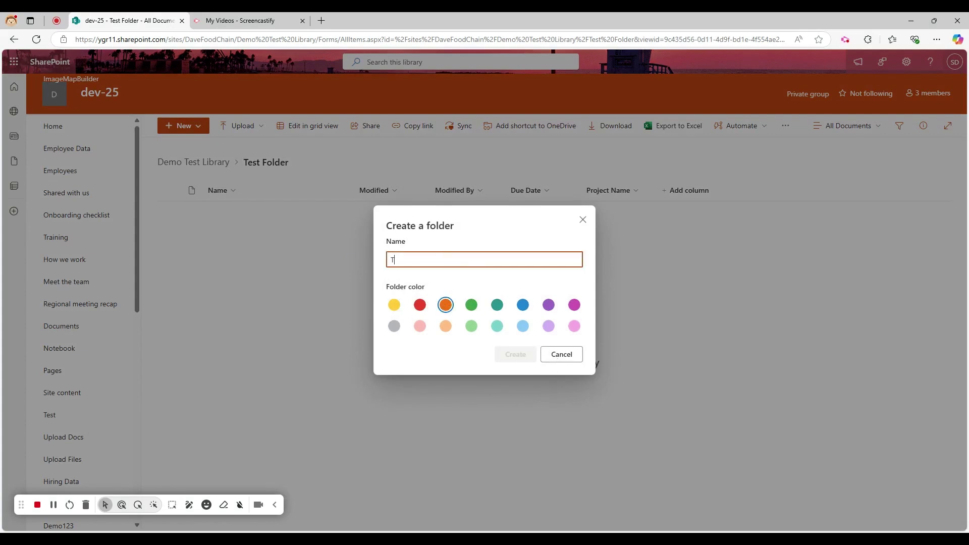
text(Test1.1)
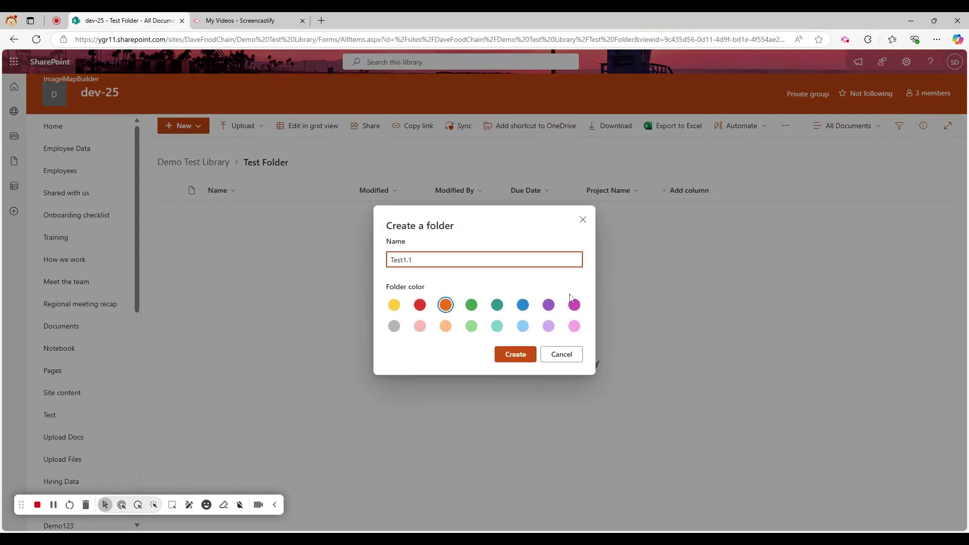
click(517, 355)
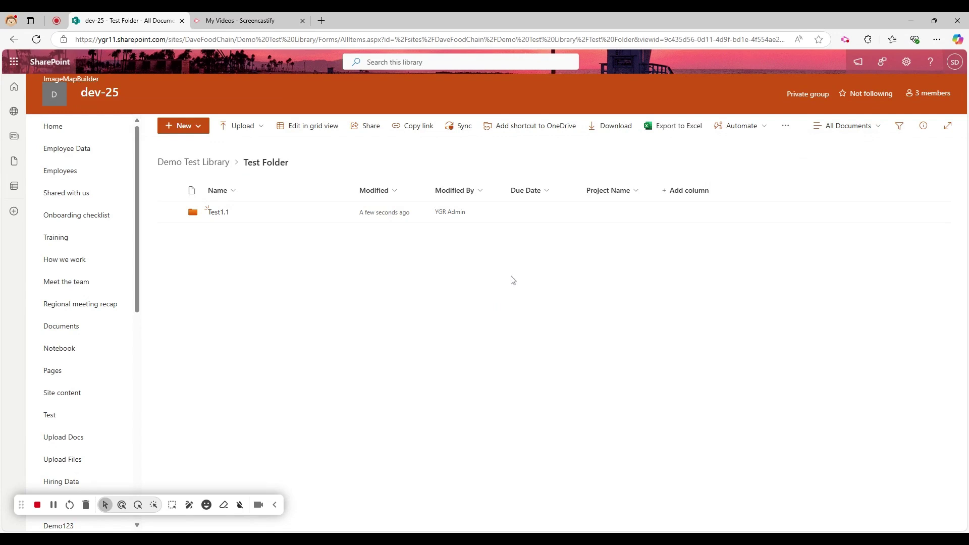
click(873, 127)
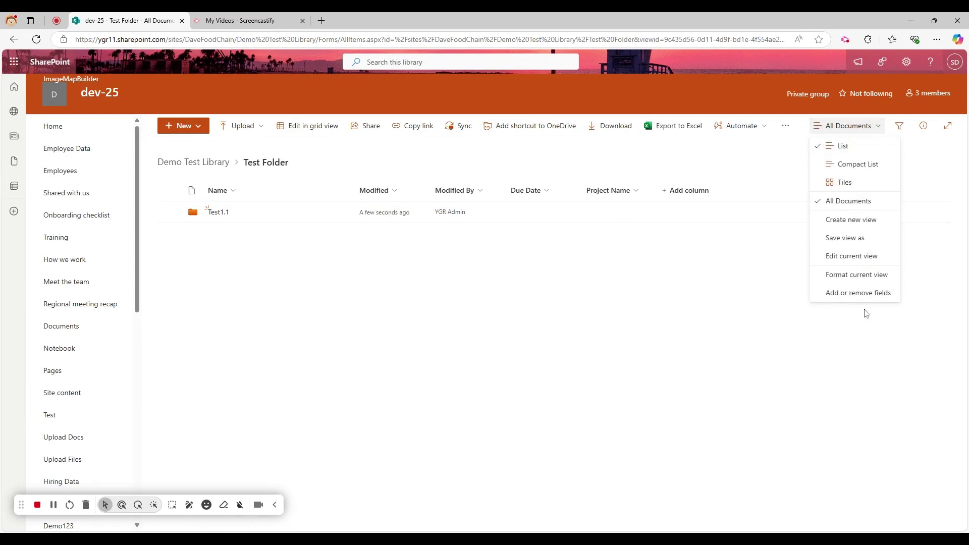
Step: Return to the library root and switch its layout to Compact list, then to Tiles
click(213, 162)
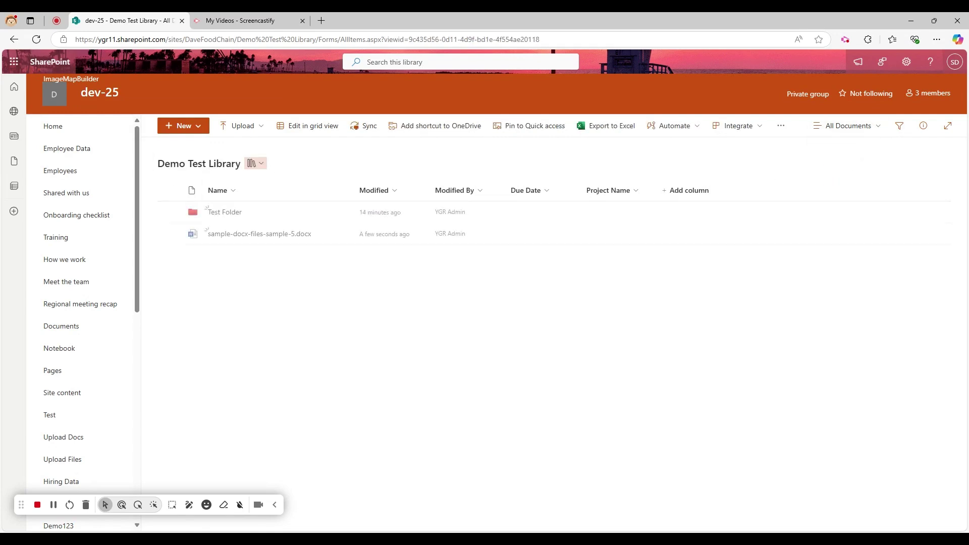
click(851, 129)
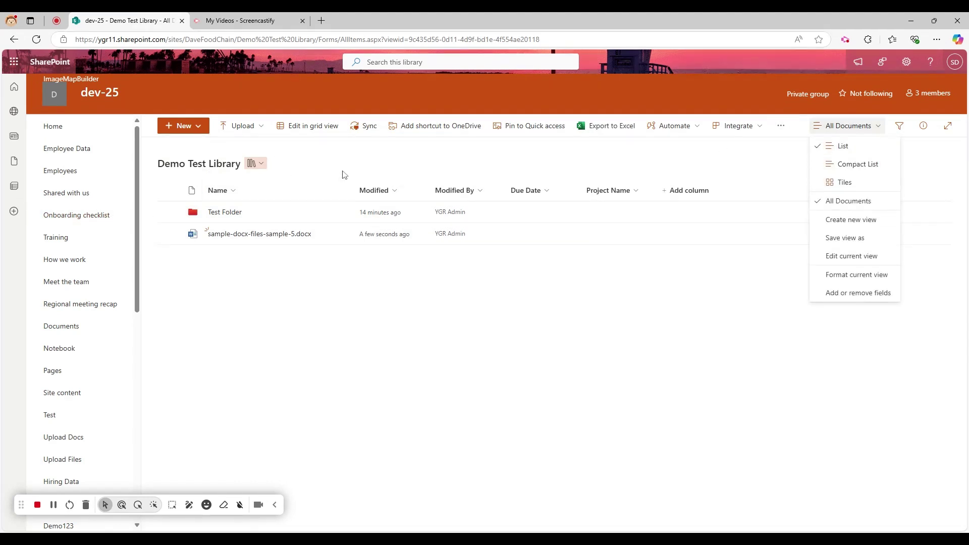
click(851, 167)
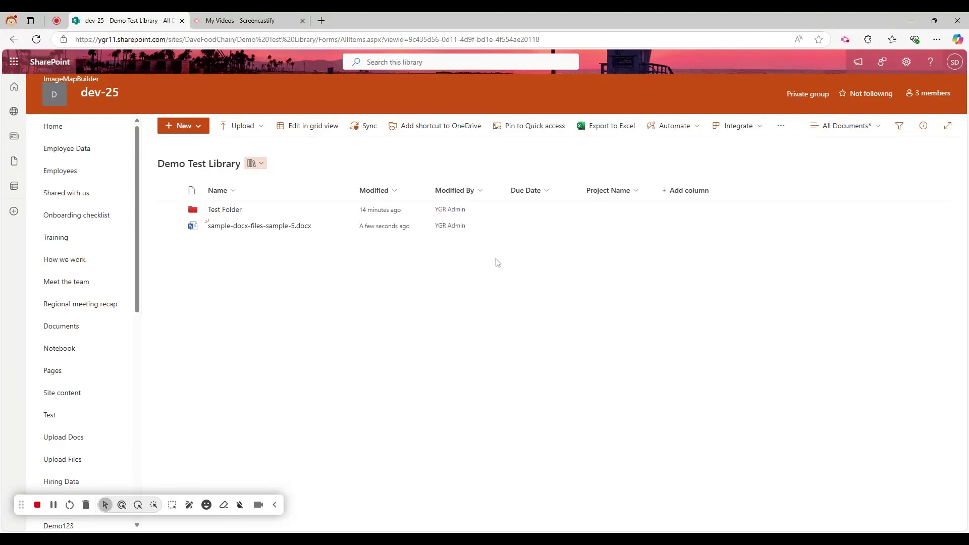
click(869, 125)
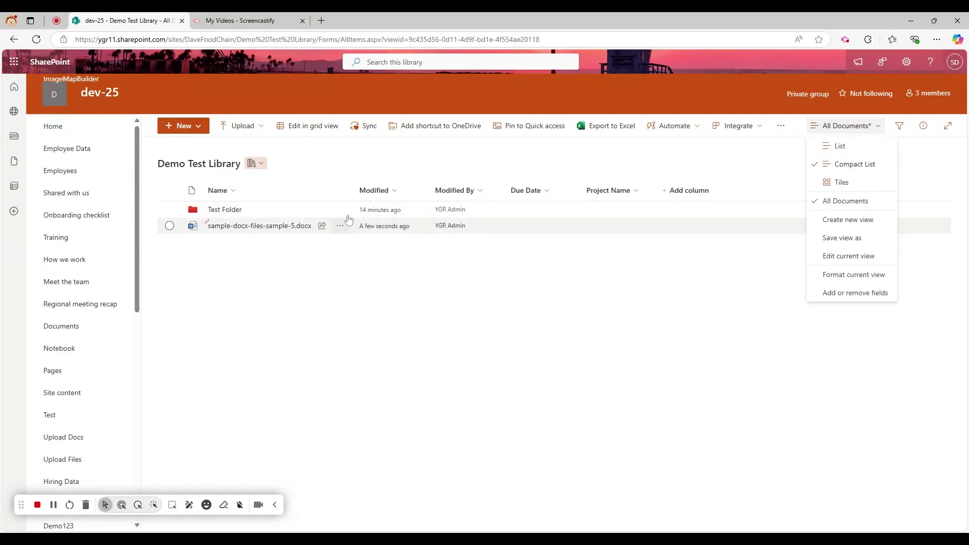
click(852, 188)
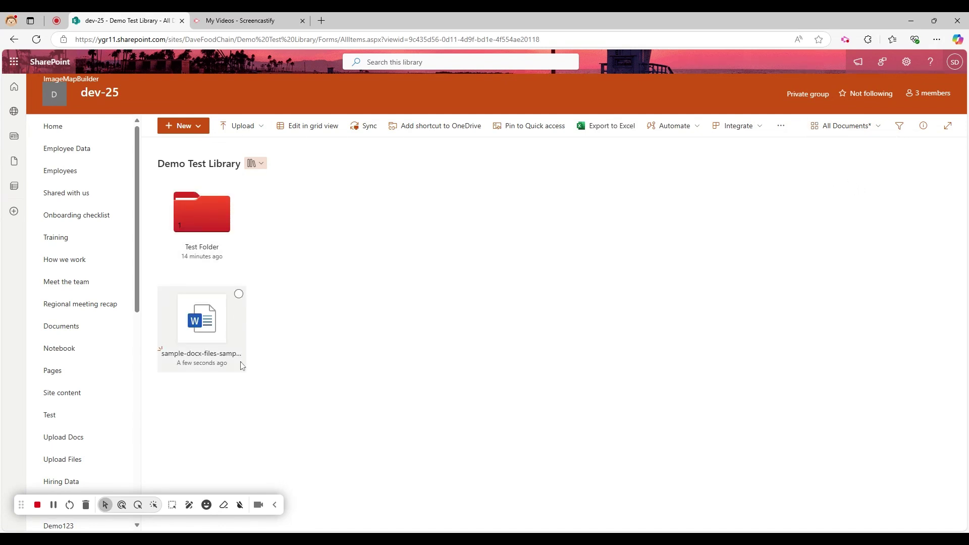
click(876, 127)
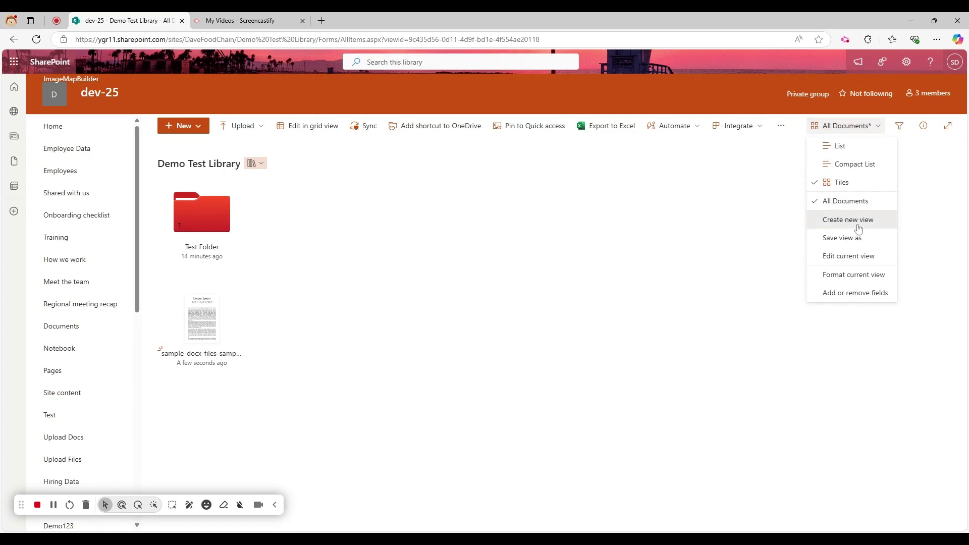
Step: Create a new public List view named 'Created by' followed by the user's name
click(859, 222)
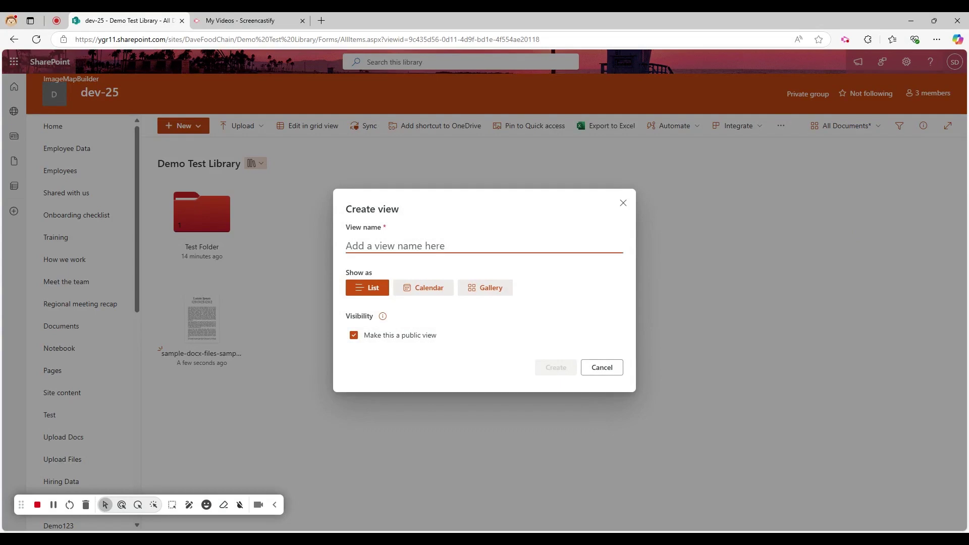
text(Created by)
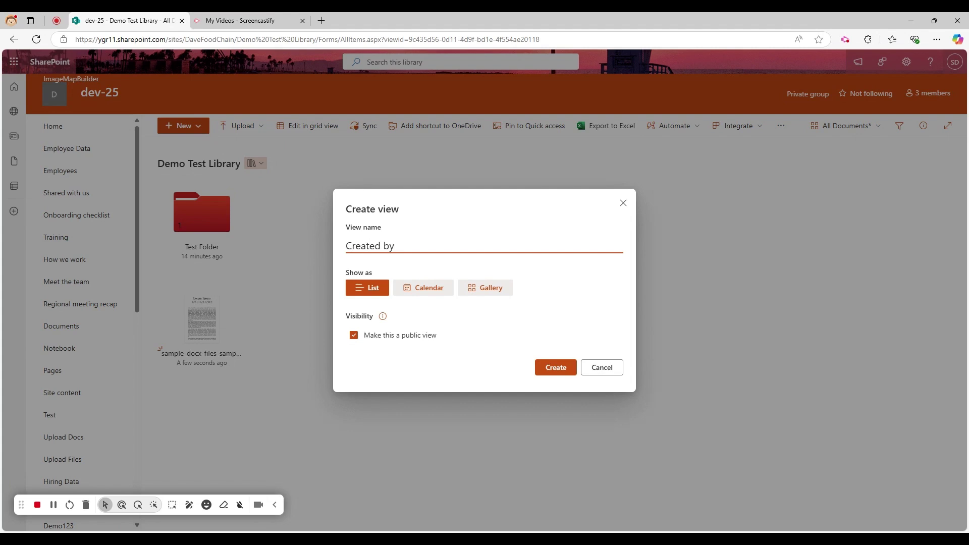
text(gar)
click(566, 373)
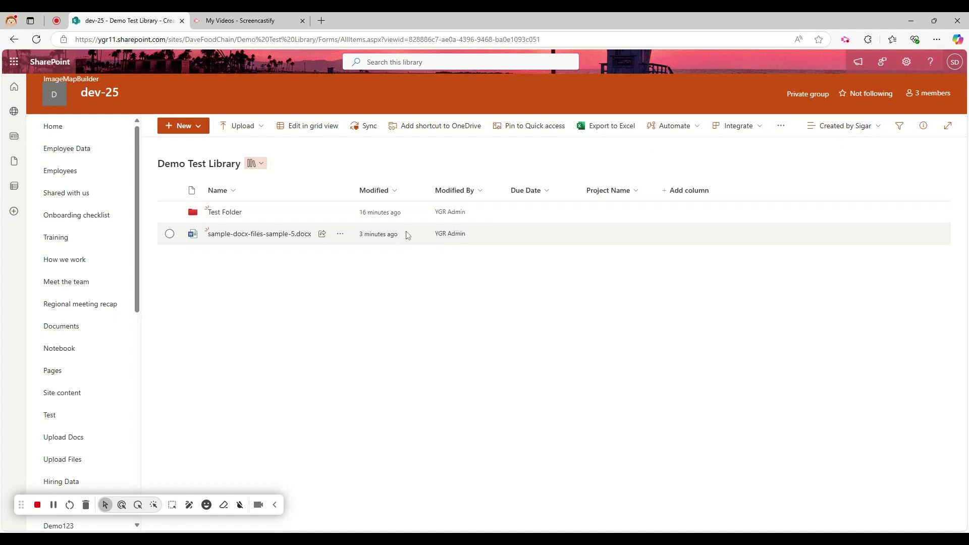
Step: Open the current view's edit settings and scroll to its Filter section
click(844, 126)
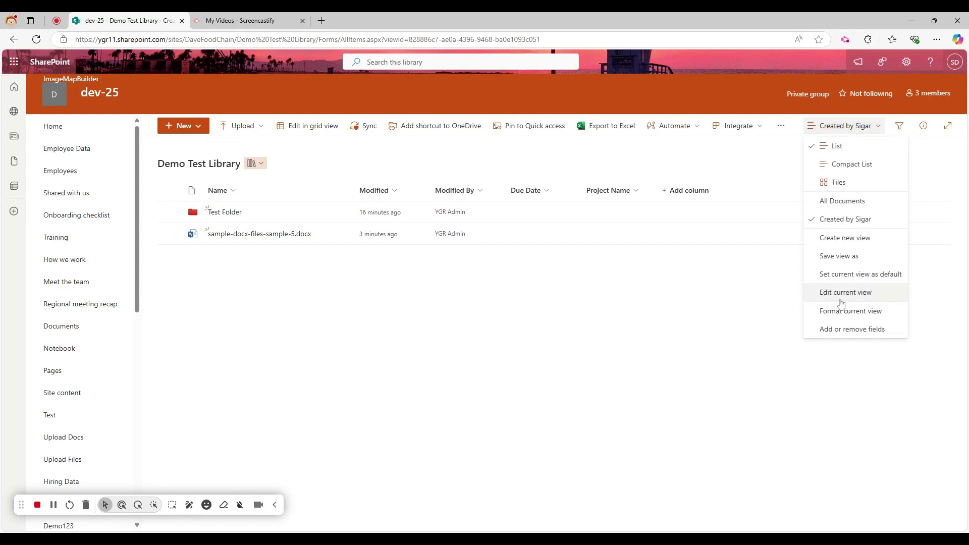
click(844, 293)
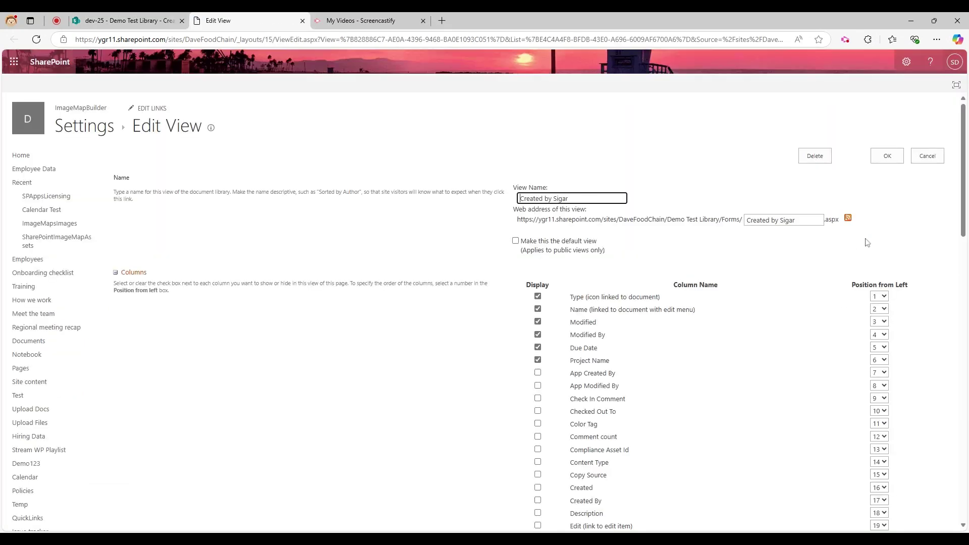
scroll(606, 300, down, 15)
scroll(402, 261, up, 2)
scroll(424, 262, down, 2)
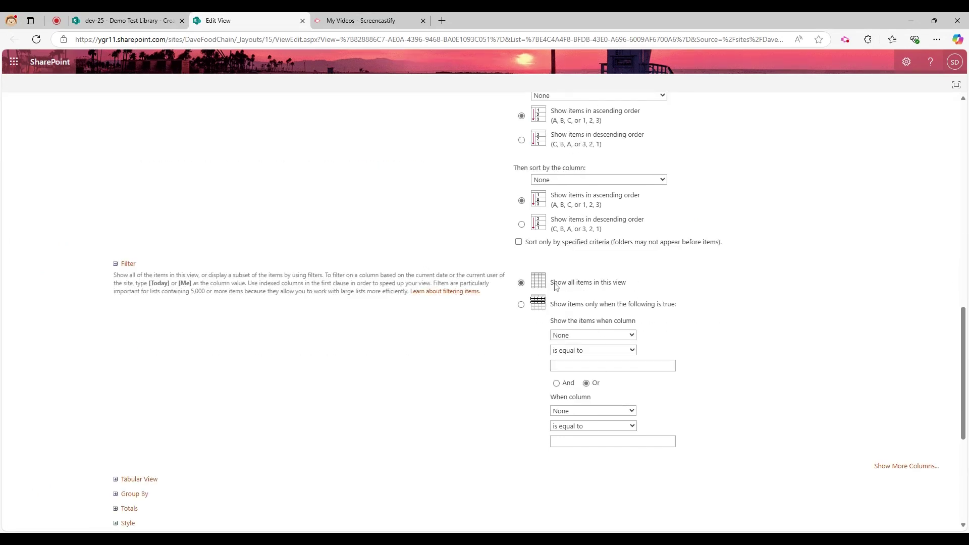
drag(556, 287, 640, 290)
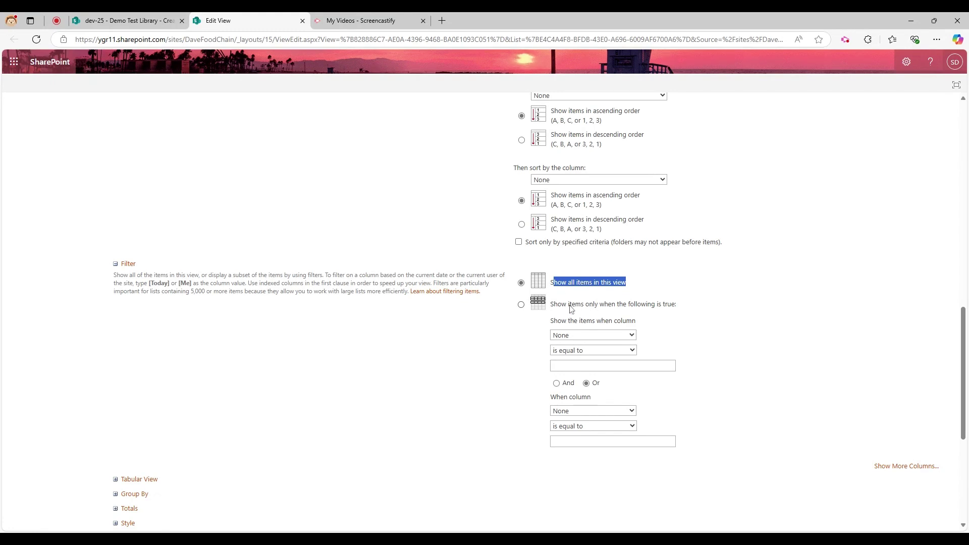
Step: Filter the view to items where Created By is equal to [Me], and save it
click(573, 307)
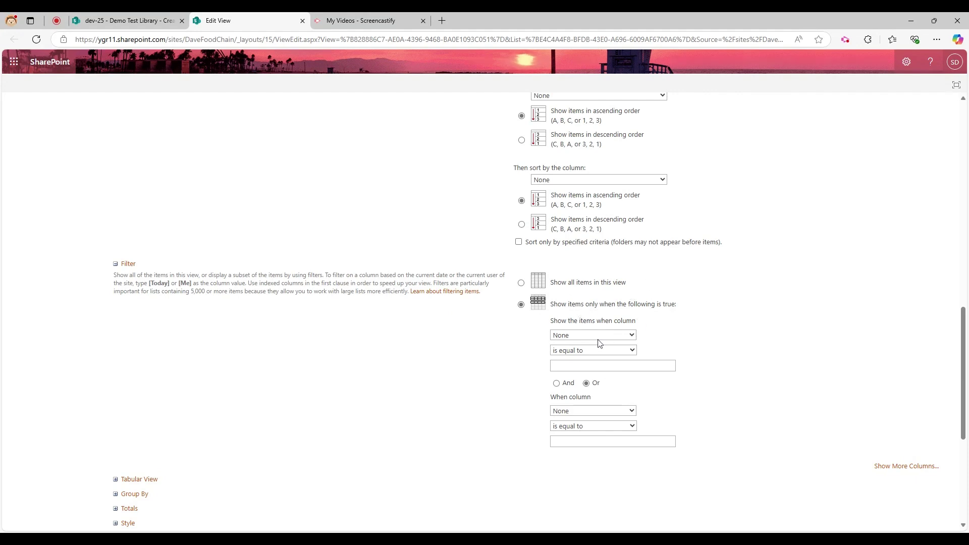
click(593, 212)
click(593, 221)
click(596, 366)
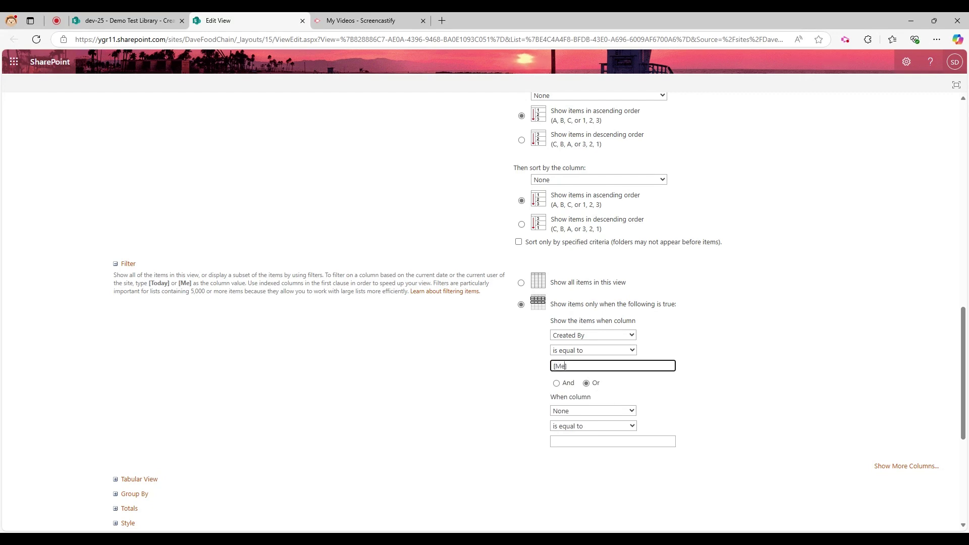
drag(144, 283, 197, 283)
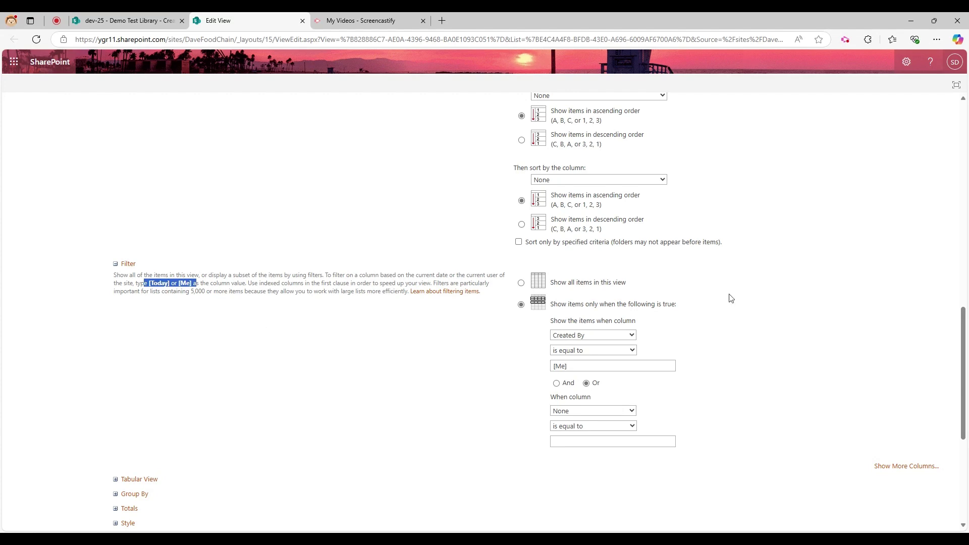
scroll(827, 363, down, 5)
click(881, 476)
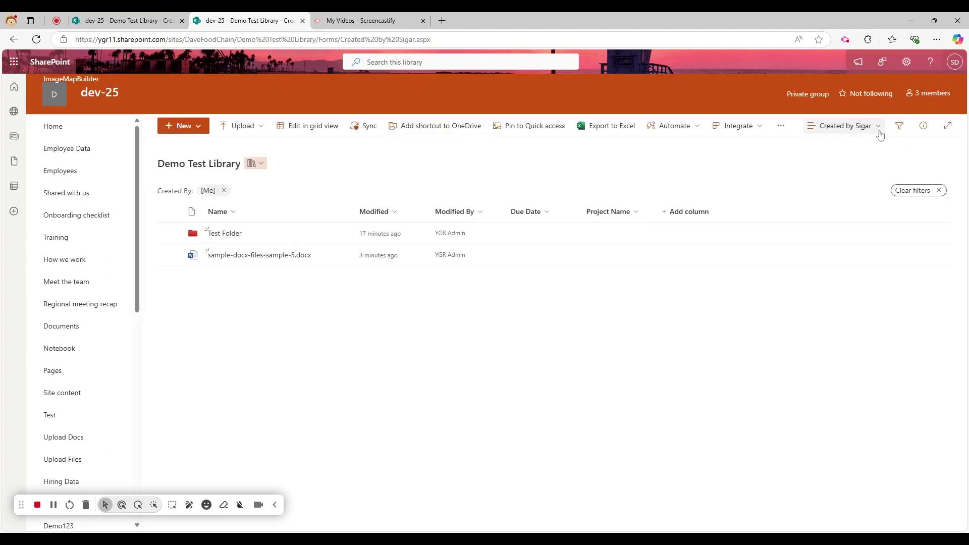
Step: Change the view's filter to Created By is not equal to [Me] and save it
click(880, 130)
click(446, 365)
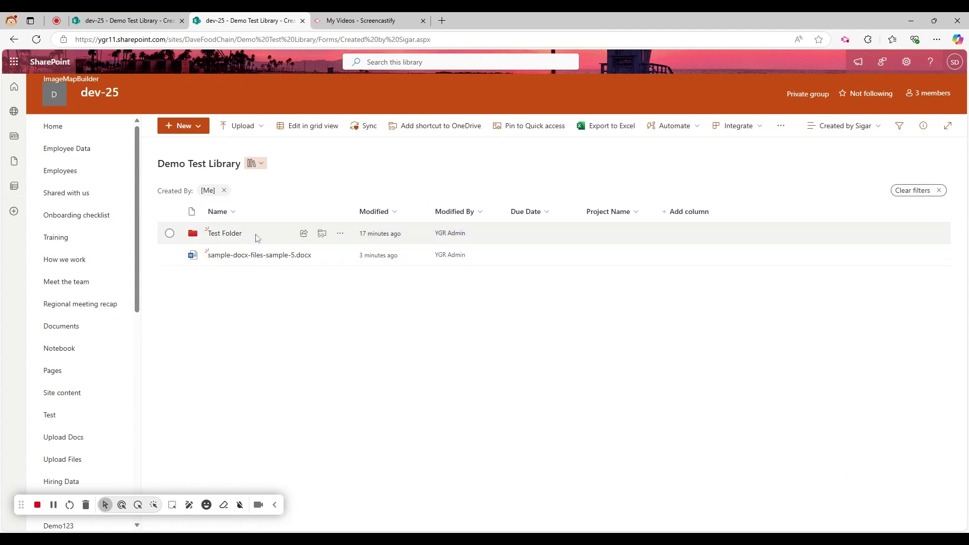
click(857, 132)
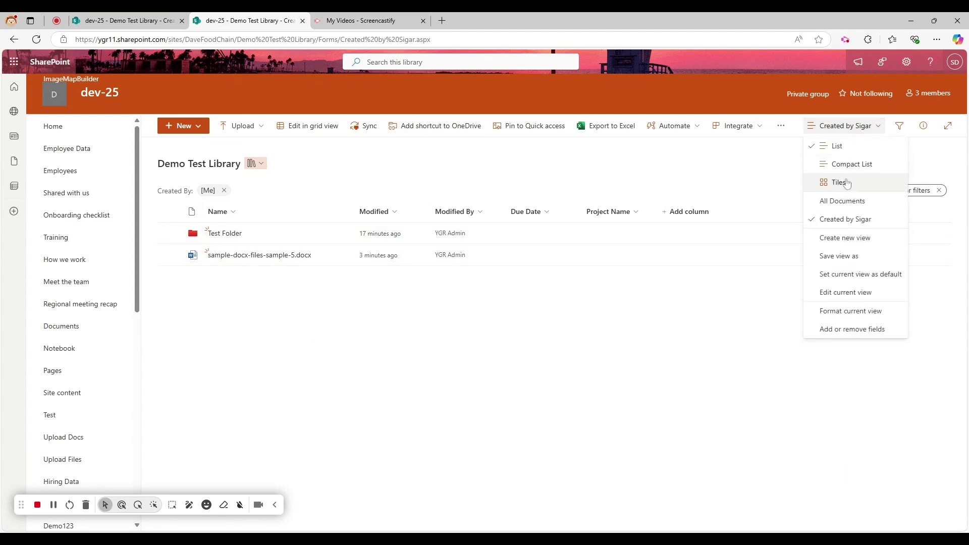
click(846, 293)
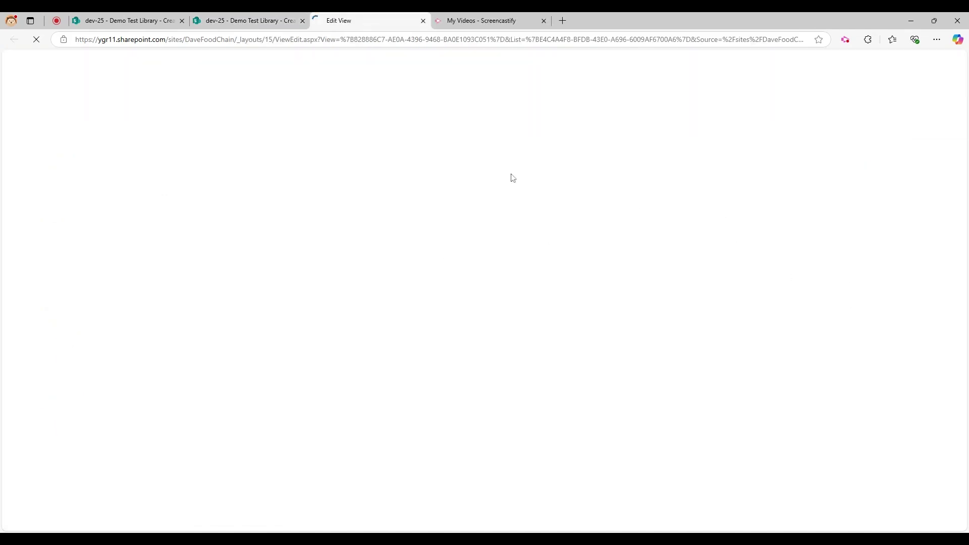
scroll(559, 274, down, 13)
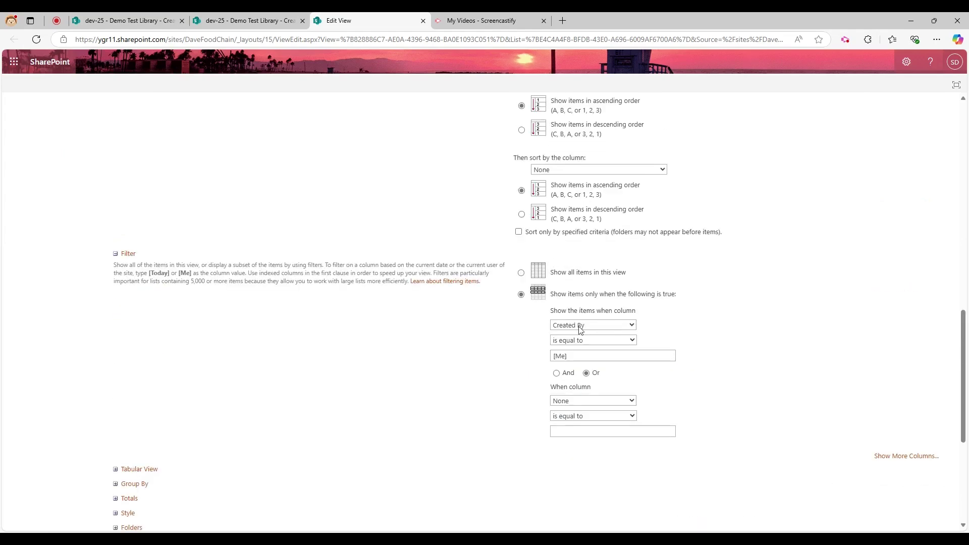
click(580, 340)
click(587, 356)
scroll(685, 348, down, 5)
click(893, 477)
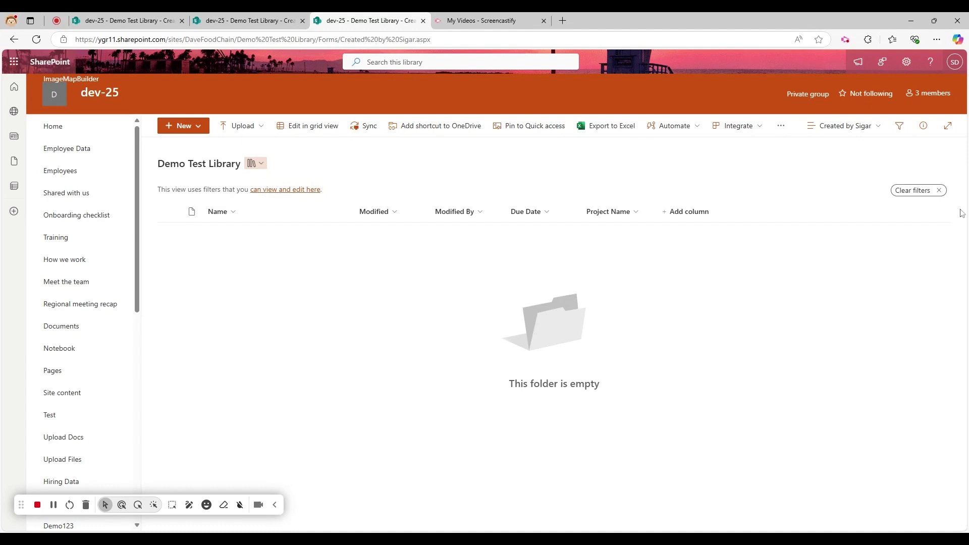
Step: Clear the view's filters so both library items are listed again
click(940, 191)
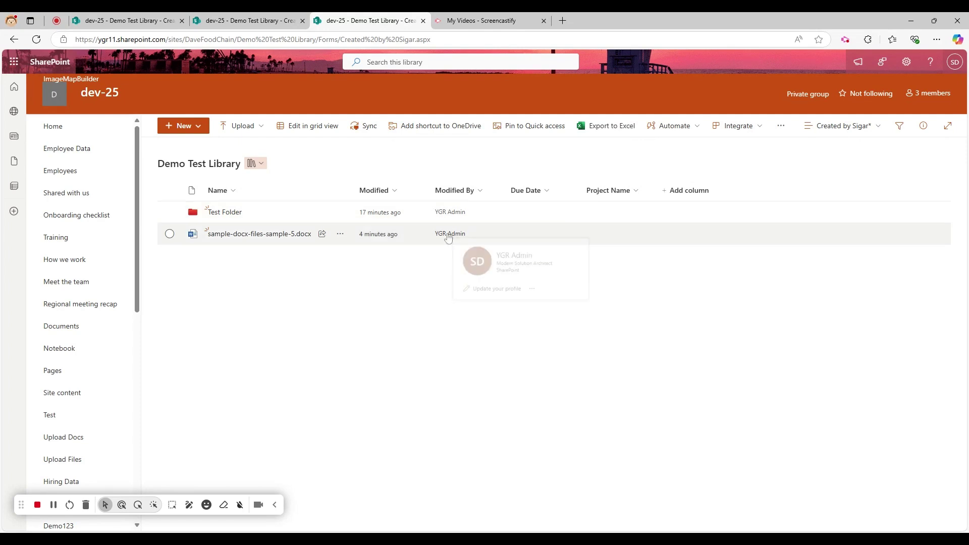
click(860, 126)
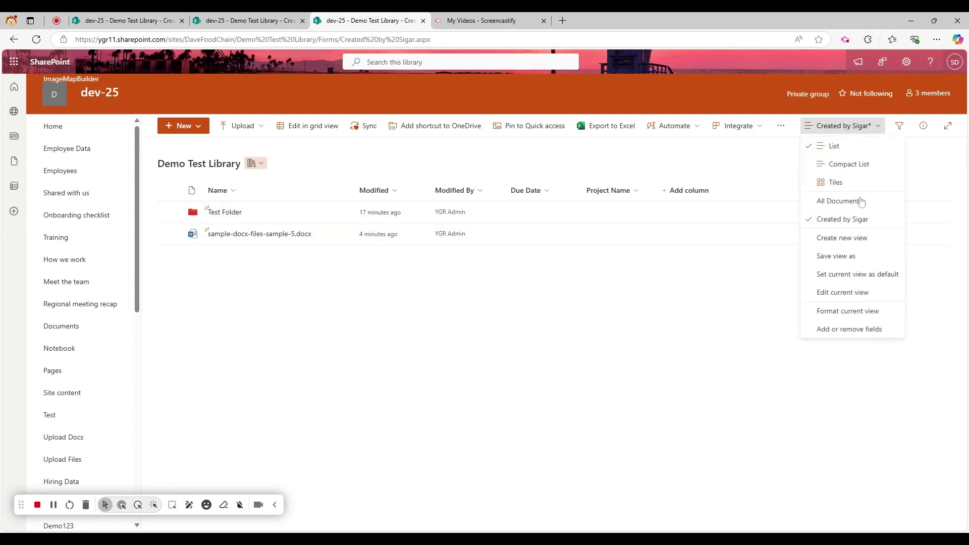
click(615, 346)
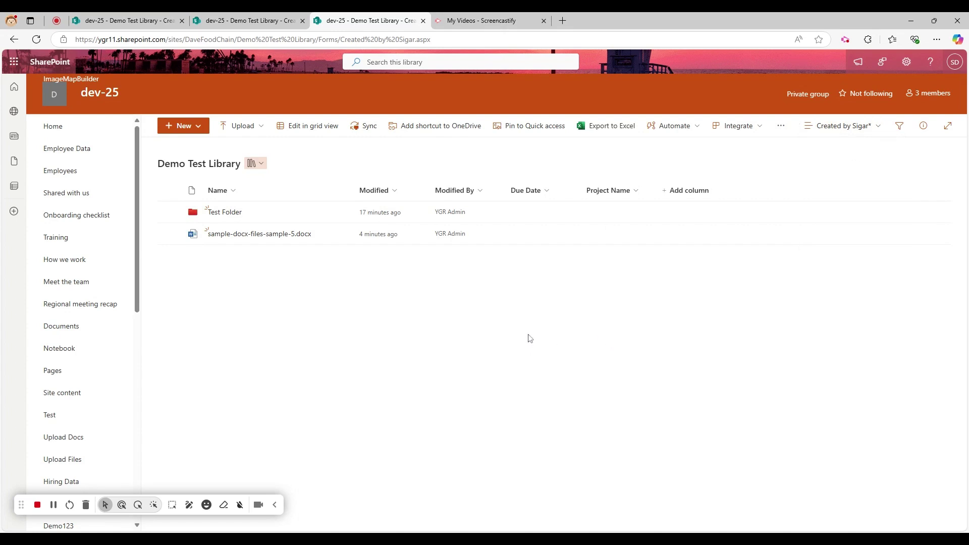
click(781, 126)
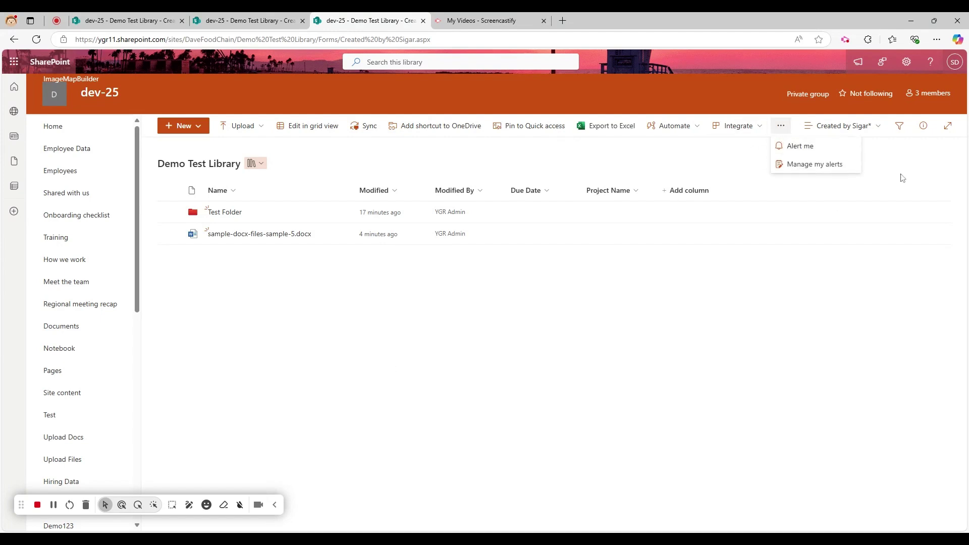
click(806, 149)
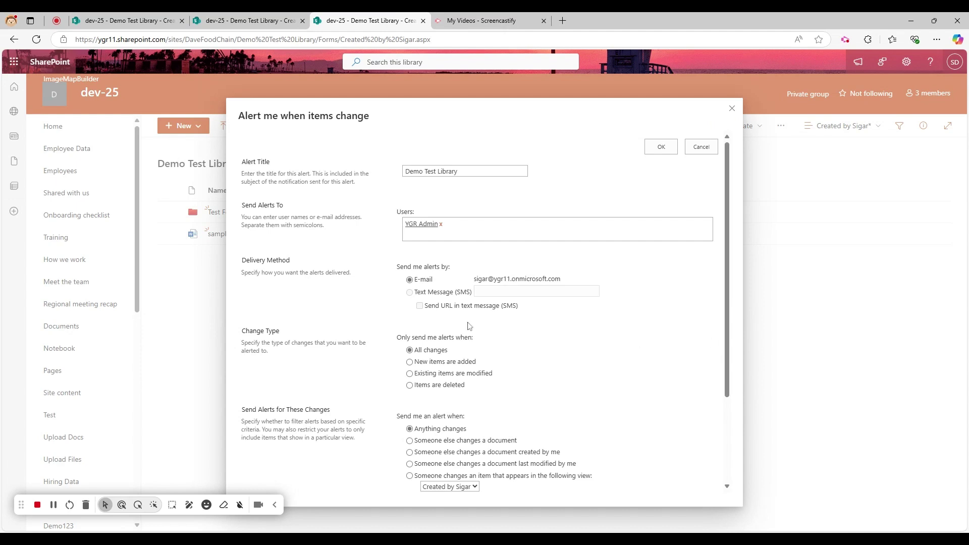
drag(464, 284, 622, 292)
click(639, 386)
scroll(637, 385, down, 3)
scroll(601, 382, up, 3)
click(706, 147)
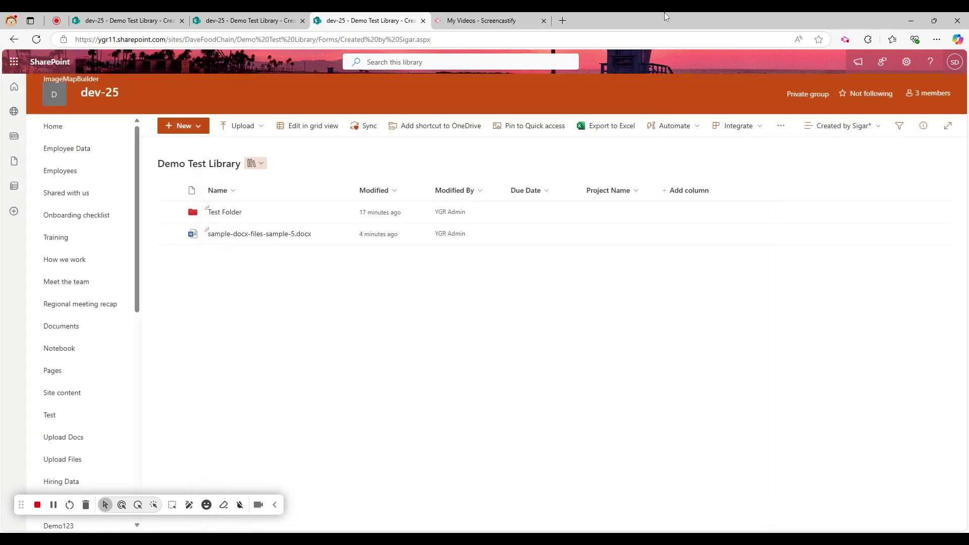